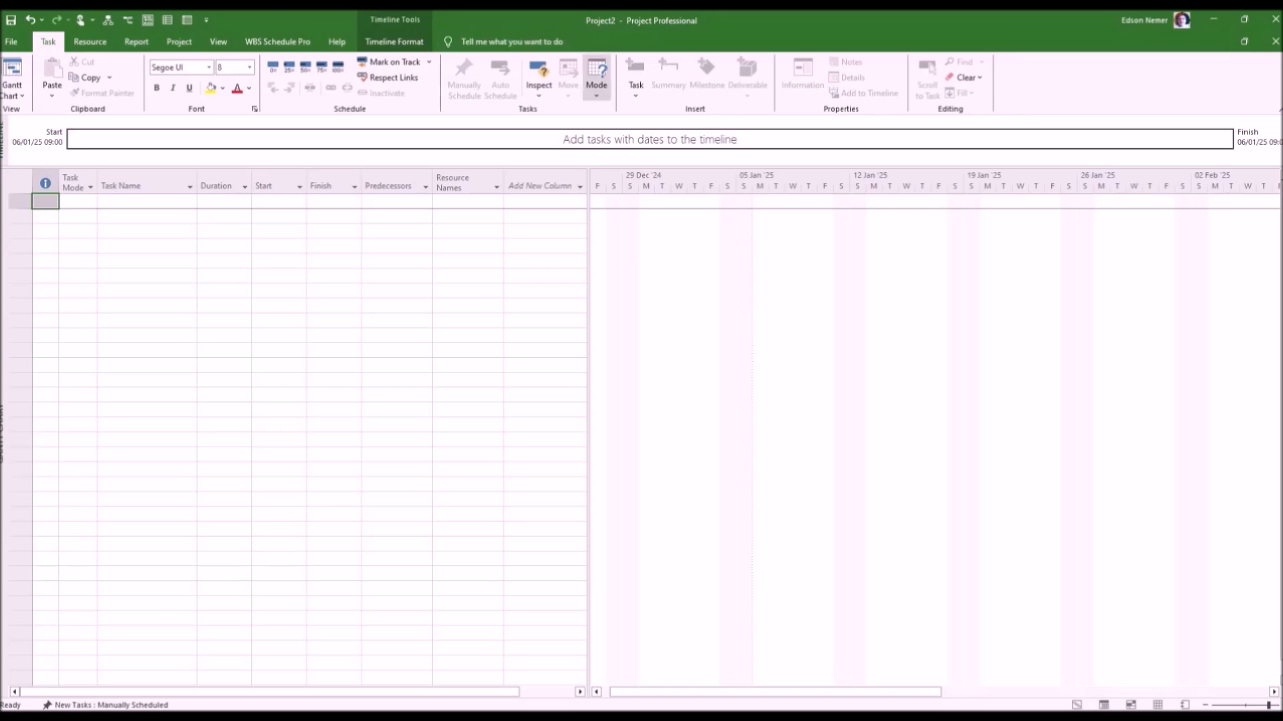
Set newly created tasks to Auto Schedule and hide the Timeline above the Gantt chart.
{"action": "left_click", "coordinate": [596, 77]}
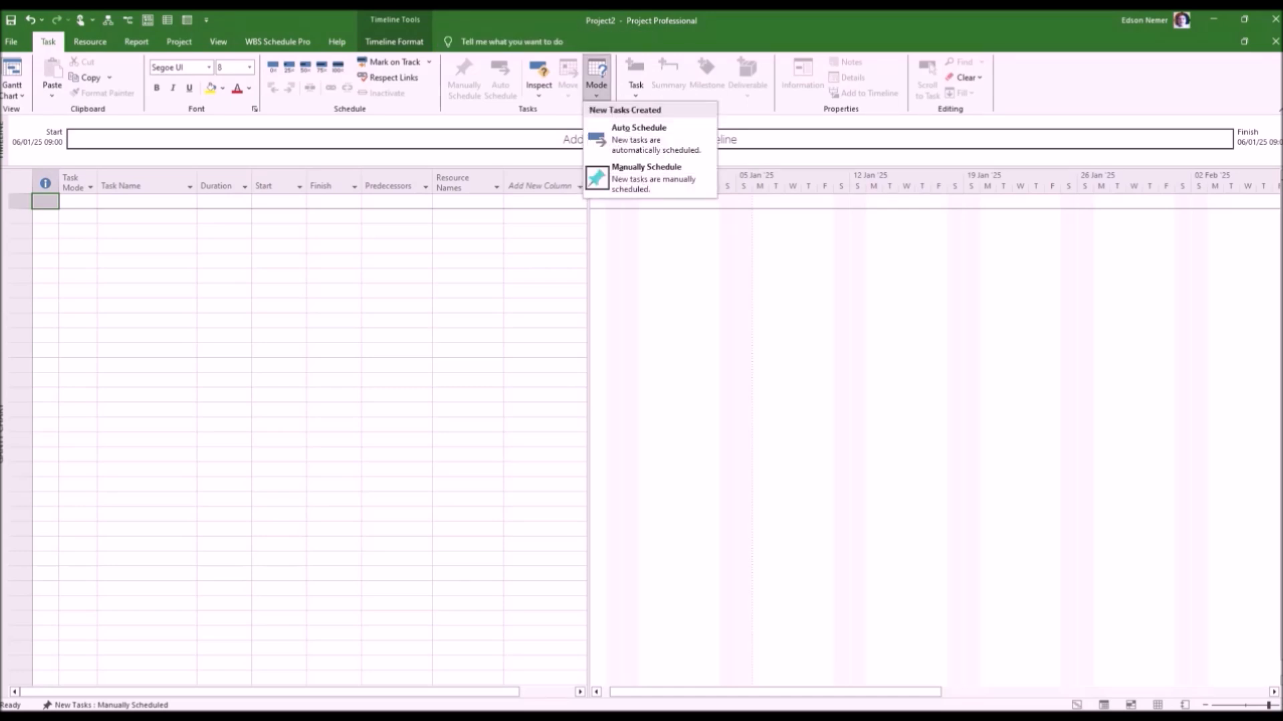
{"action": "left_click", "coordinate": [639, 137]}
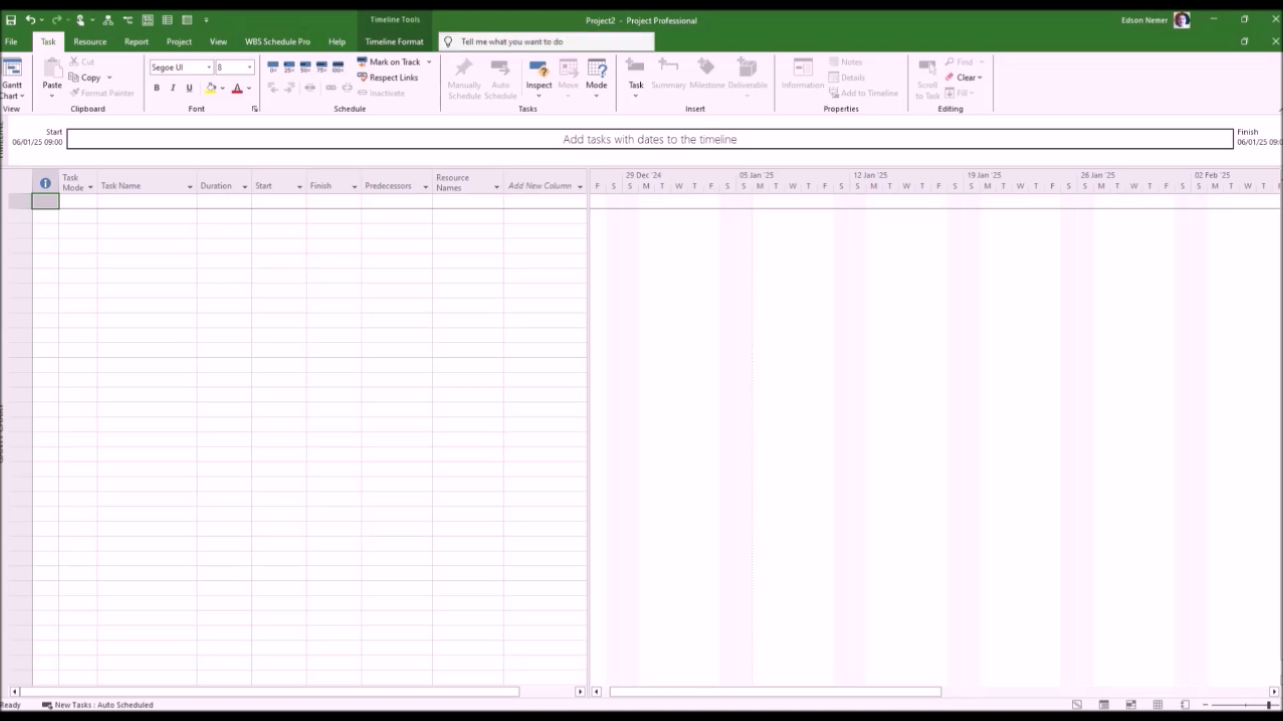
{"action": "left_click", "coordinate": [218, 41]}
{"action": "left_click", "coordinate": [687, 61]}
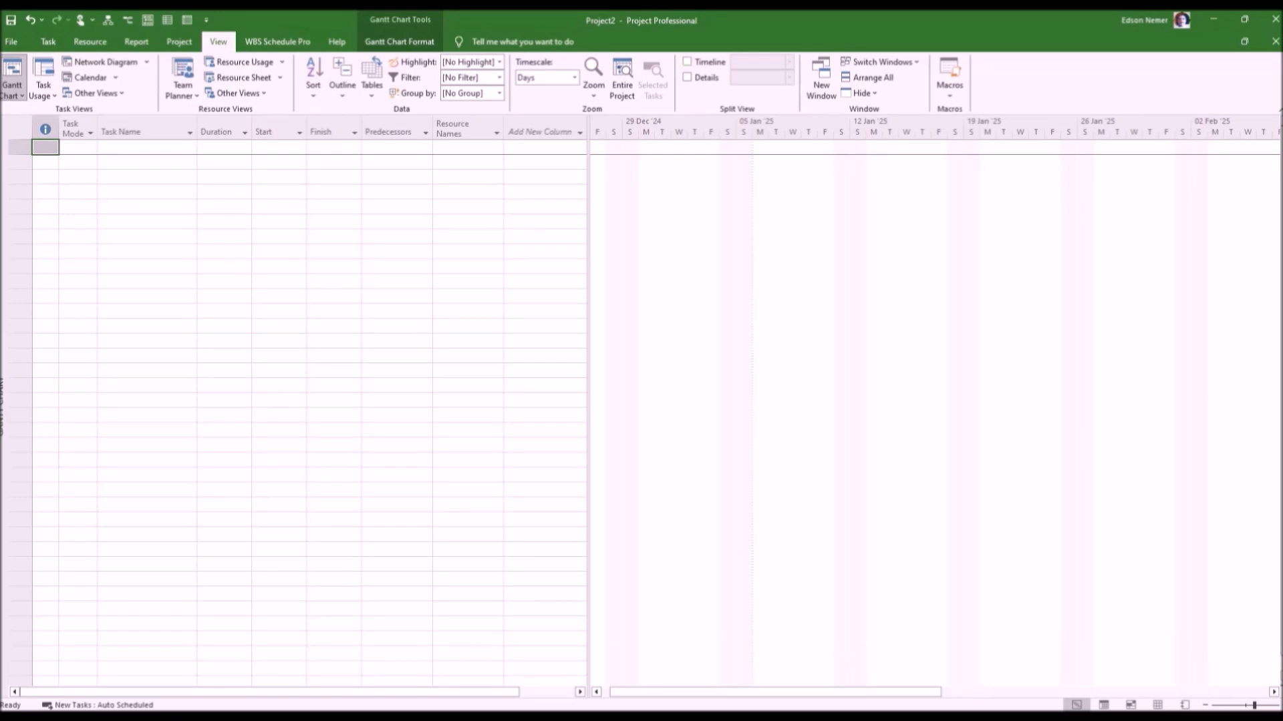
Widen the Task Name column and enter "General Project Life Cycle Video 15" as the first task.
{"action": "left_click_drag", "start_coordinate": [196, 132], "coordinate": [331, 132]}
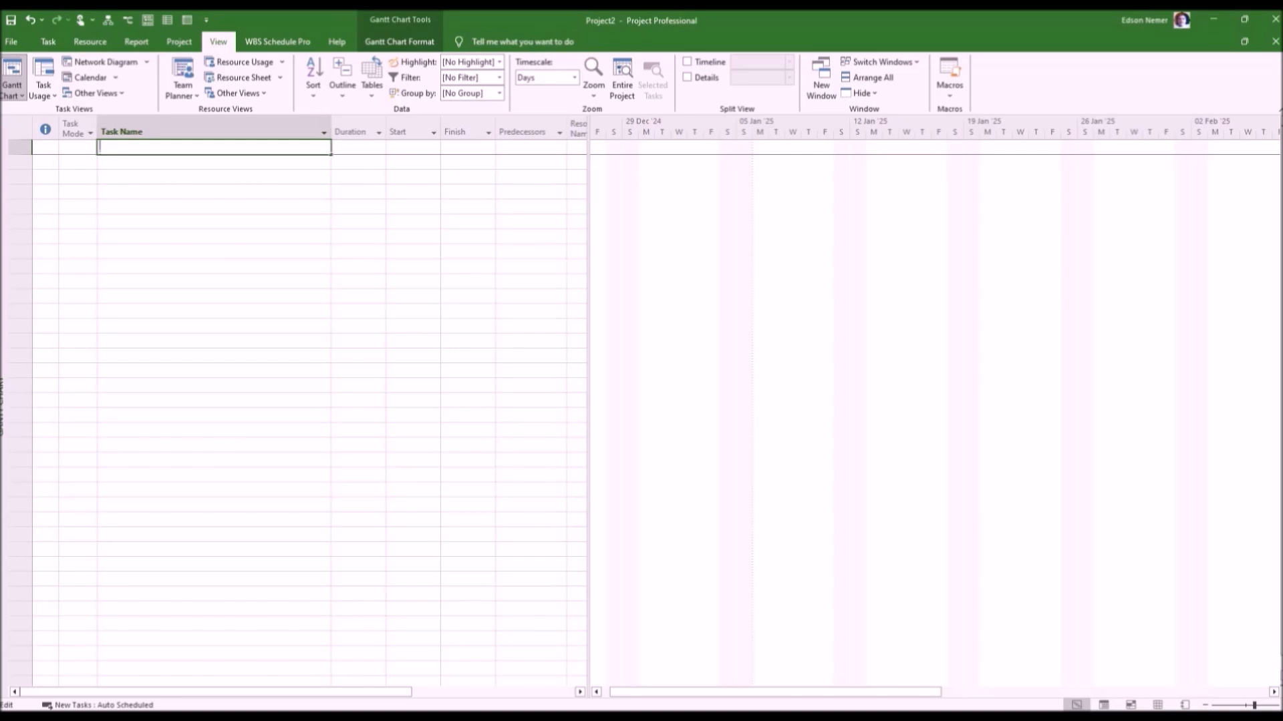
{"action": "type", "text": "General Project Life Cycle Video 15"}
{"action": "key", "text": "Return"}
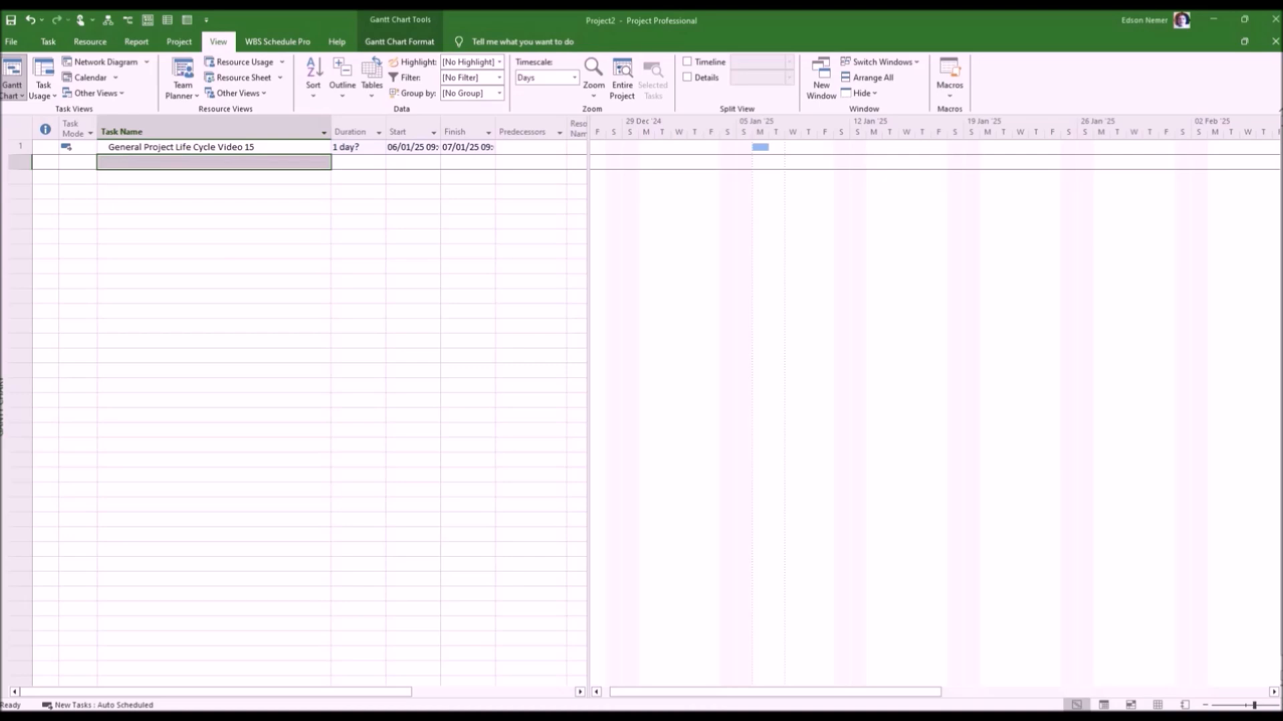
Add the task "Pre-project phase" and indent it as a subtask of "General Project Life Cycle Video 15".
{"action": "type", "text": "Pre"}
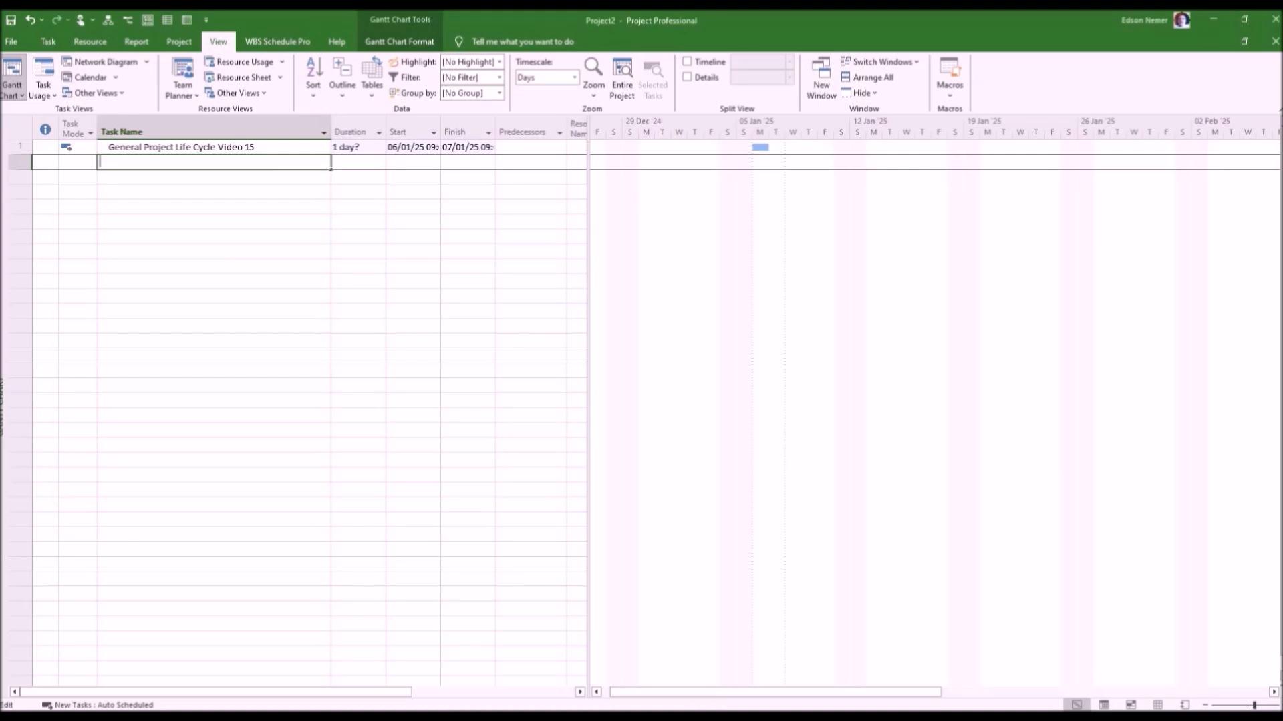
{"action": "type", "text": "-project phase"}
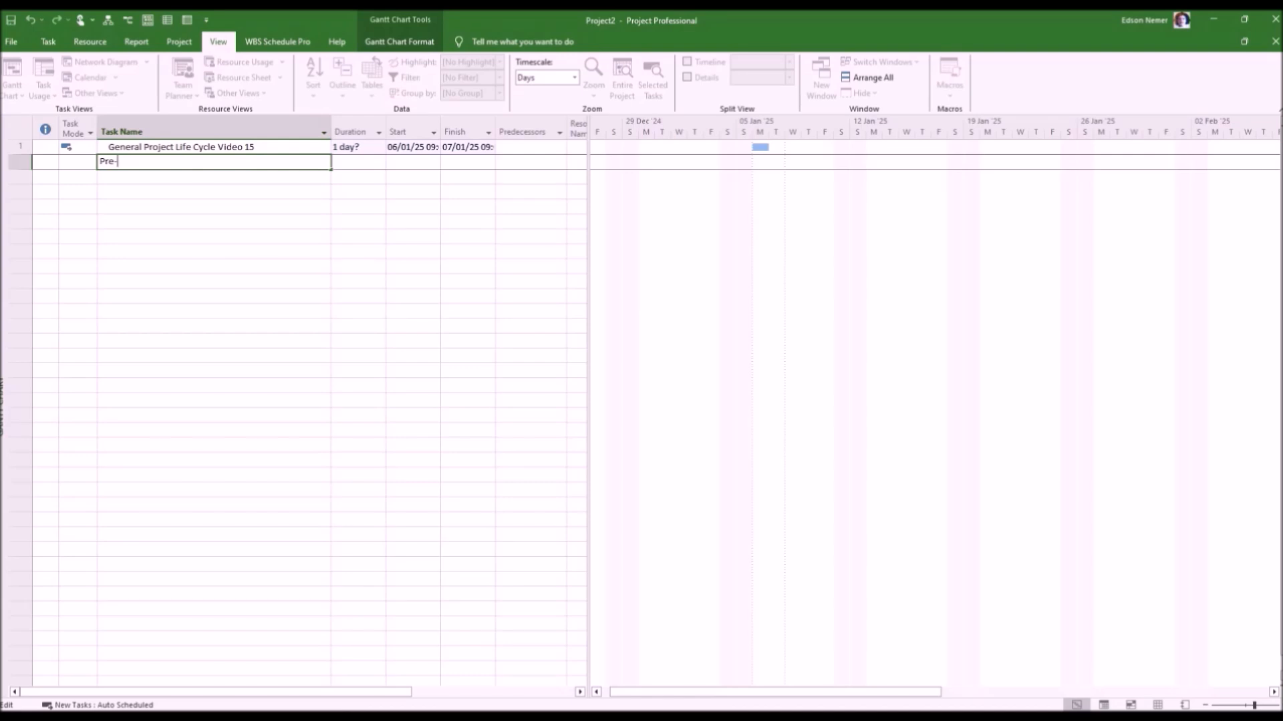
{"action": "key", "text": "Return"}
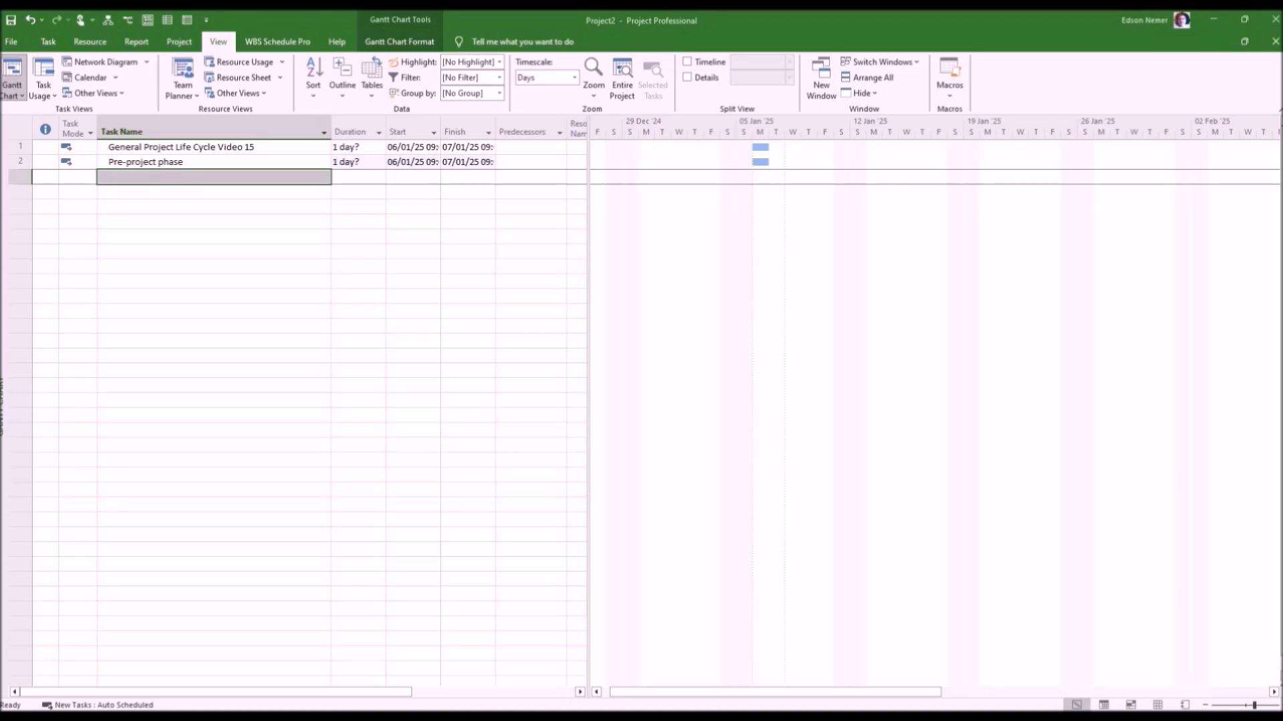
{"action": "left_click", "coordinate": [214, 162]}
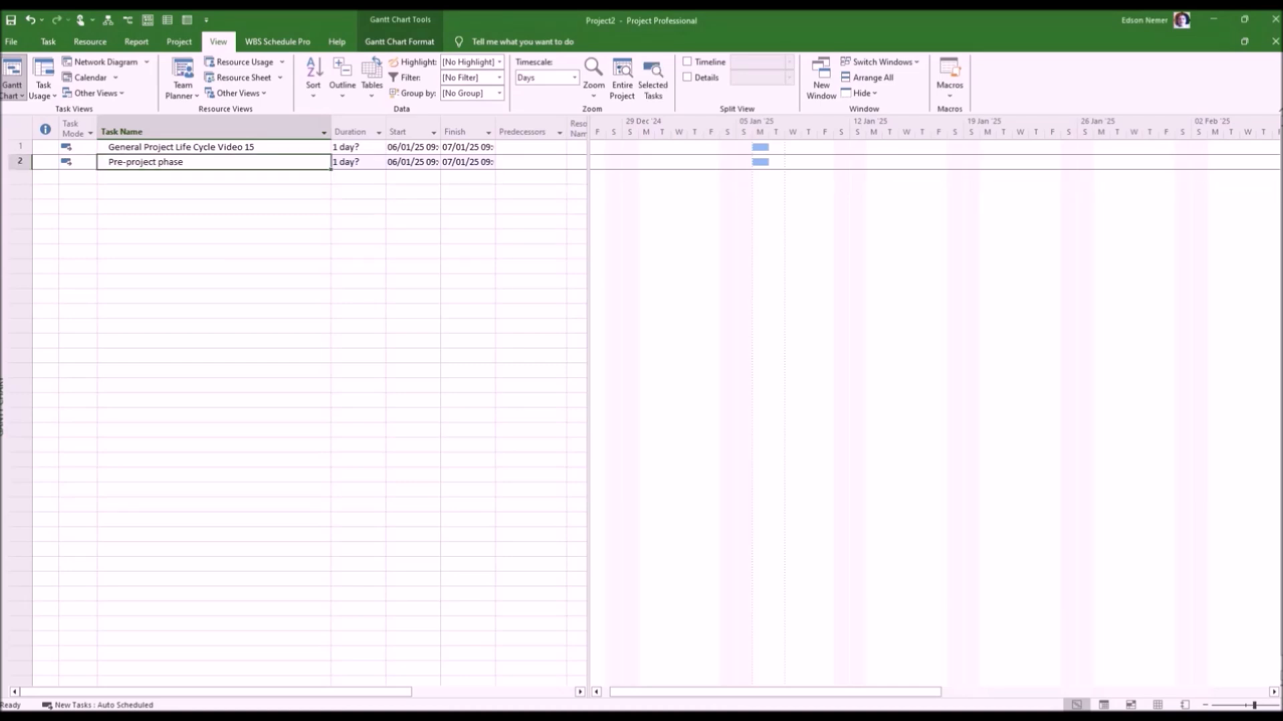
{"action": "left_click", "coordinate": [48, 42]}
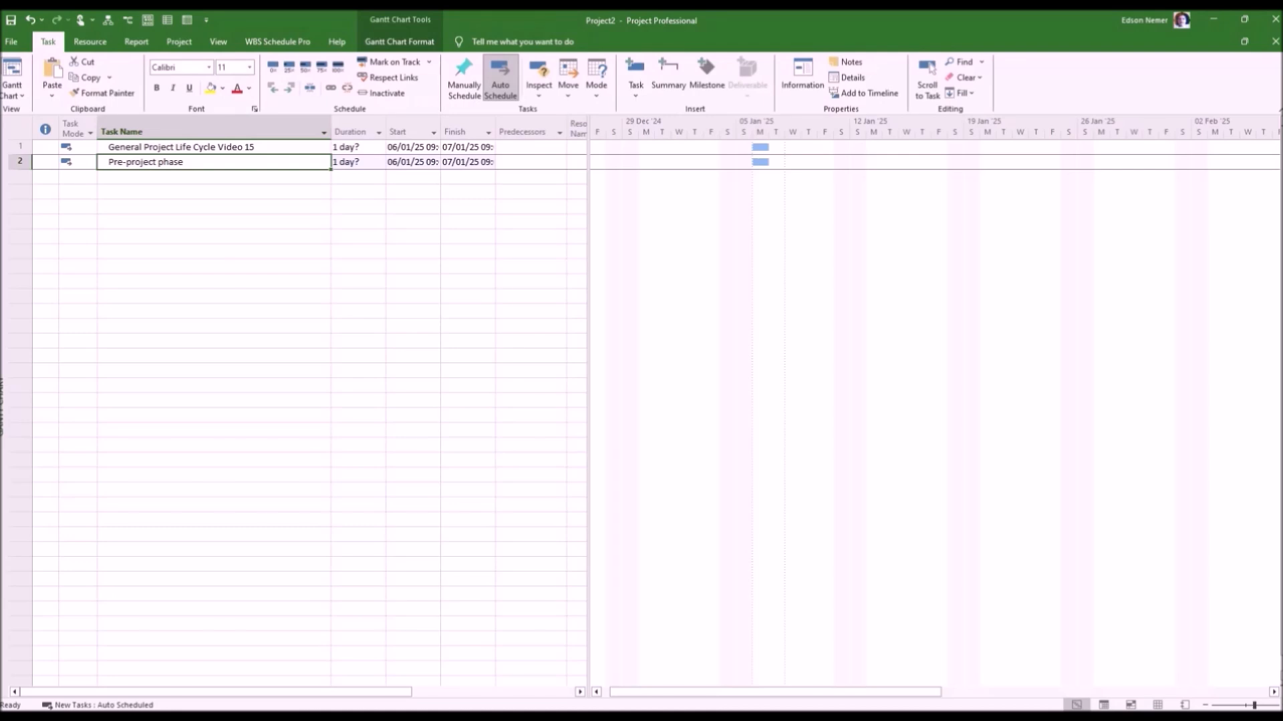
{"action": "left_click", "coordinate": [289, 88]}
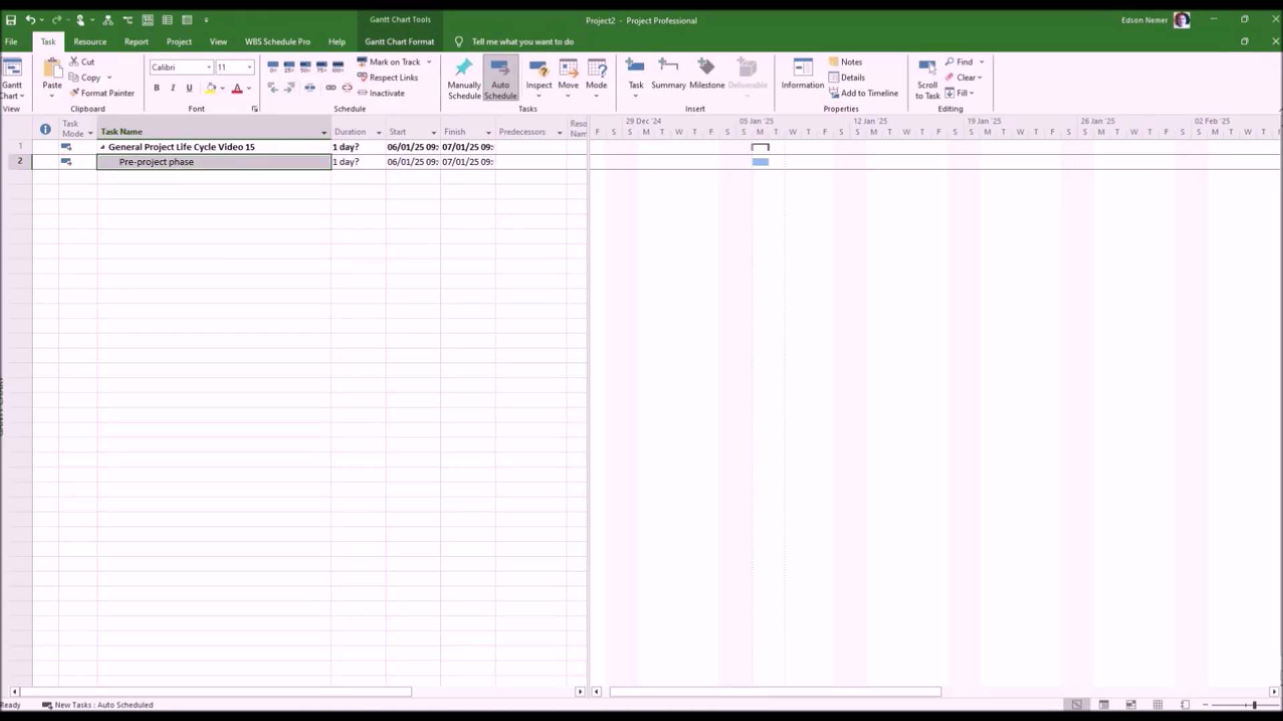
Add the tasks "Project Initiation" and "Concept Development" below "Pre-project phase".
{"action": "left_click", "coordinate": [214, 177]}
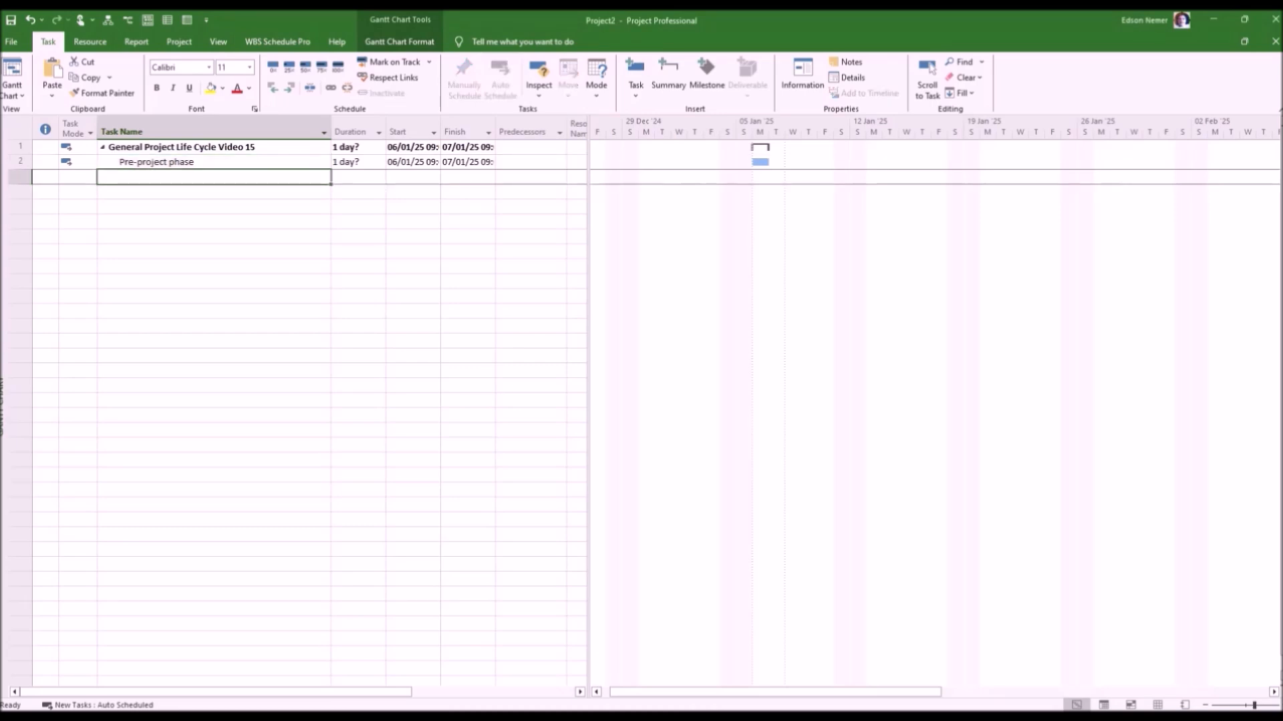
{"action": "type", "text": "Project Initiation"}
{"action": "key", "text": "Return"}
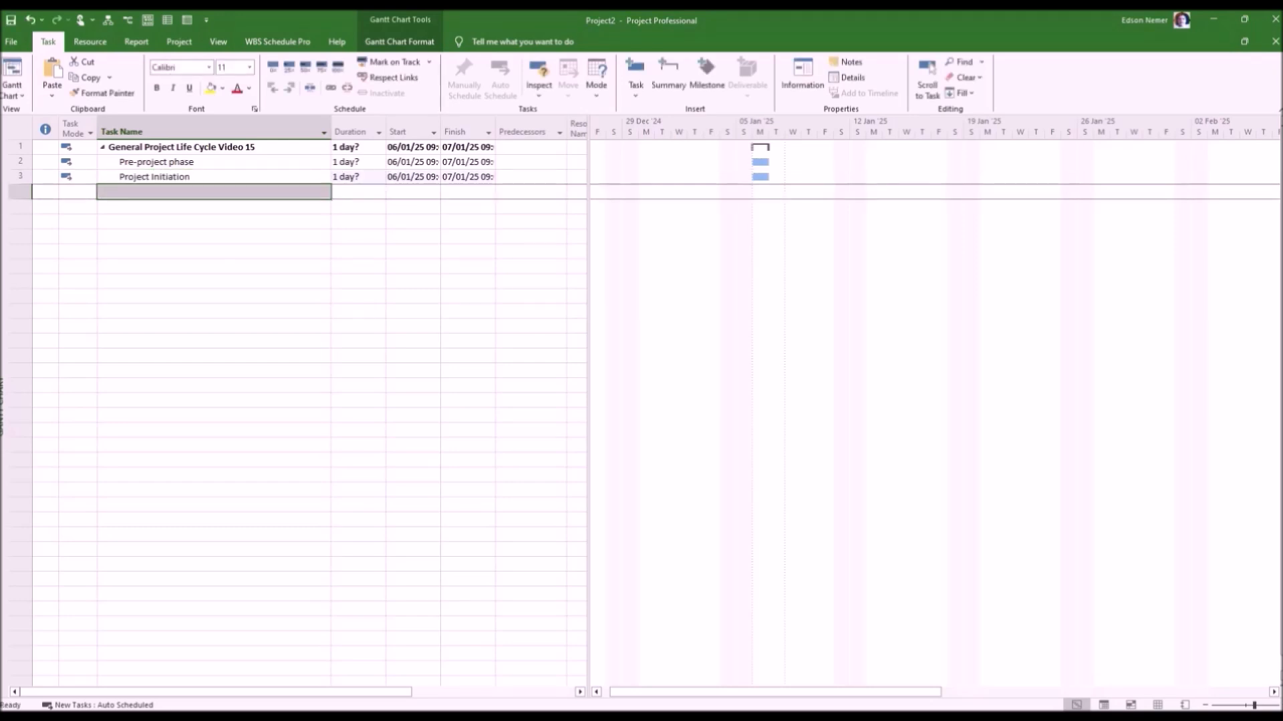
{"action": "type", "text": "Conc"}
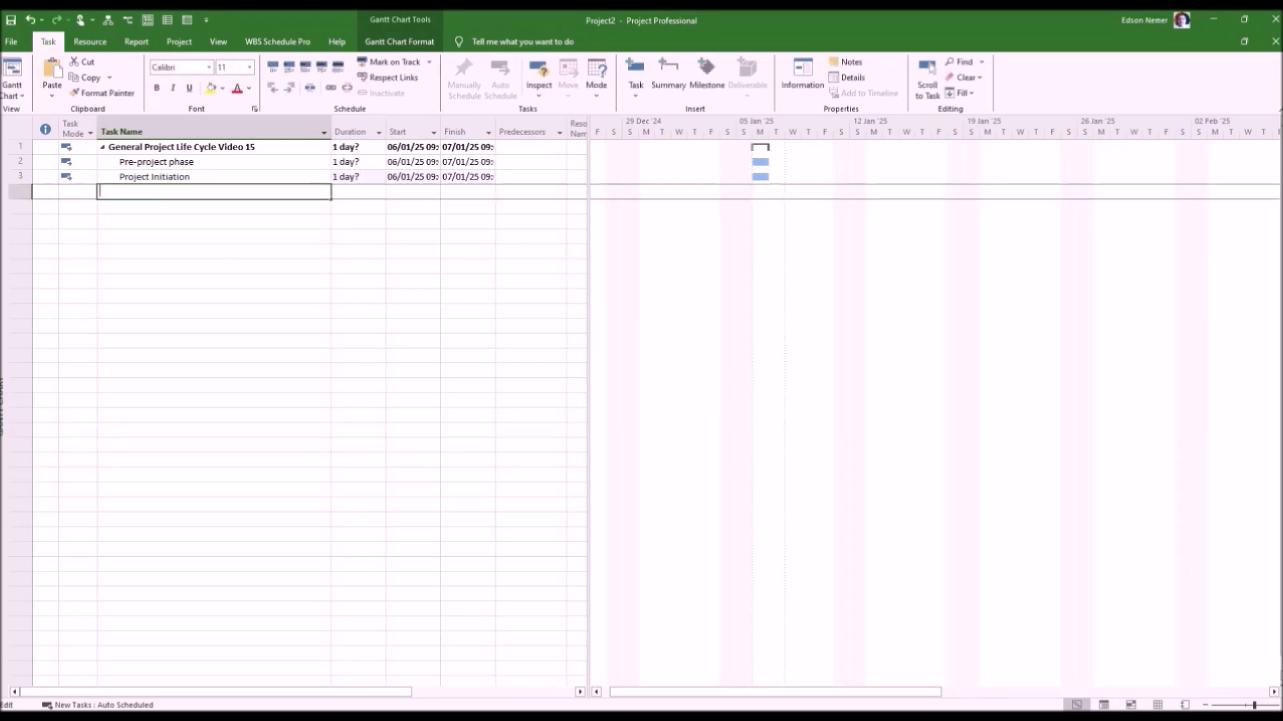
{"action": "type", "text": "ept Development"}
{"action": "key", "text": "Return"}
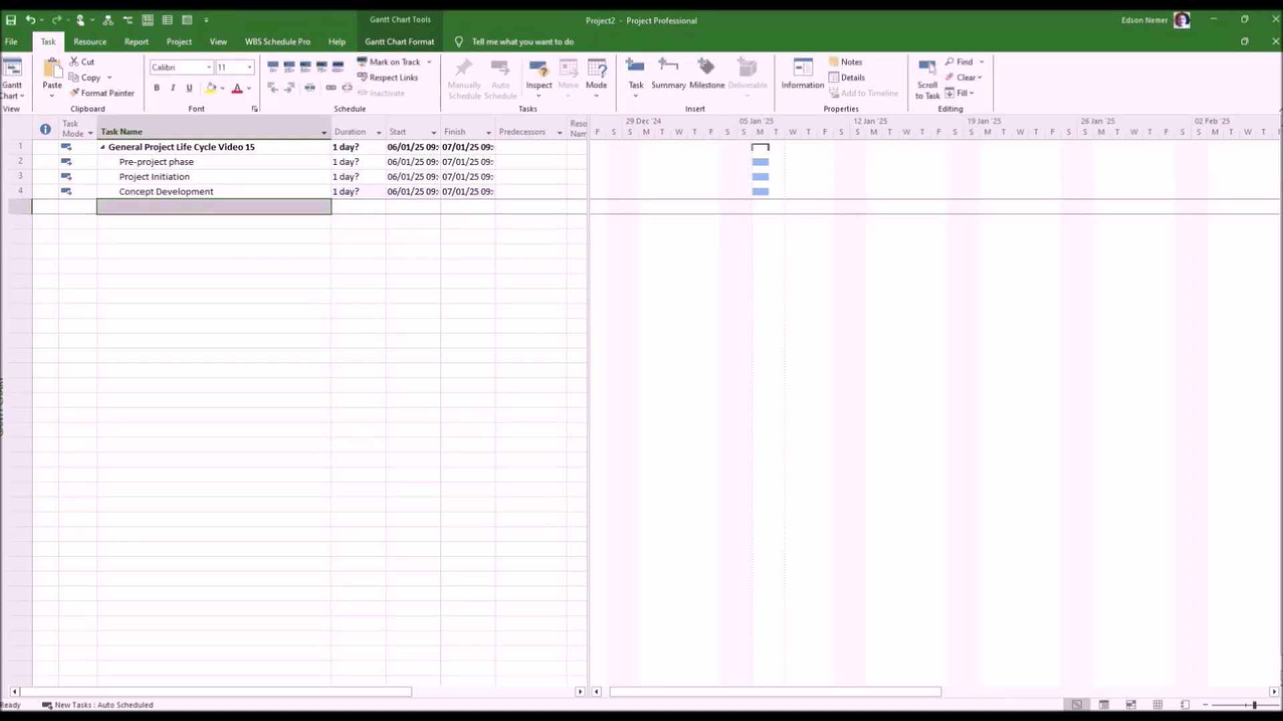
Add the tasks "Design", "Build" and "Test" below "Concept Development".
{"action": "type", "text": "Design"}
{"action": "key", "text": "Return"}
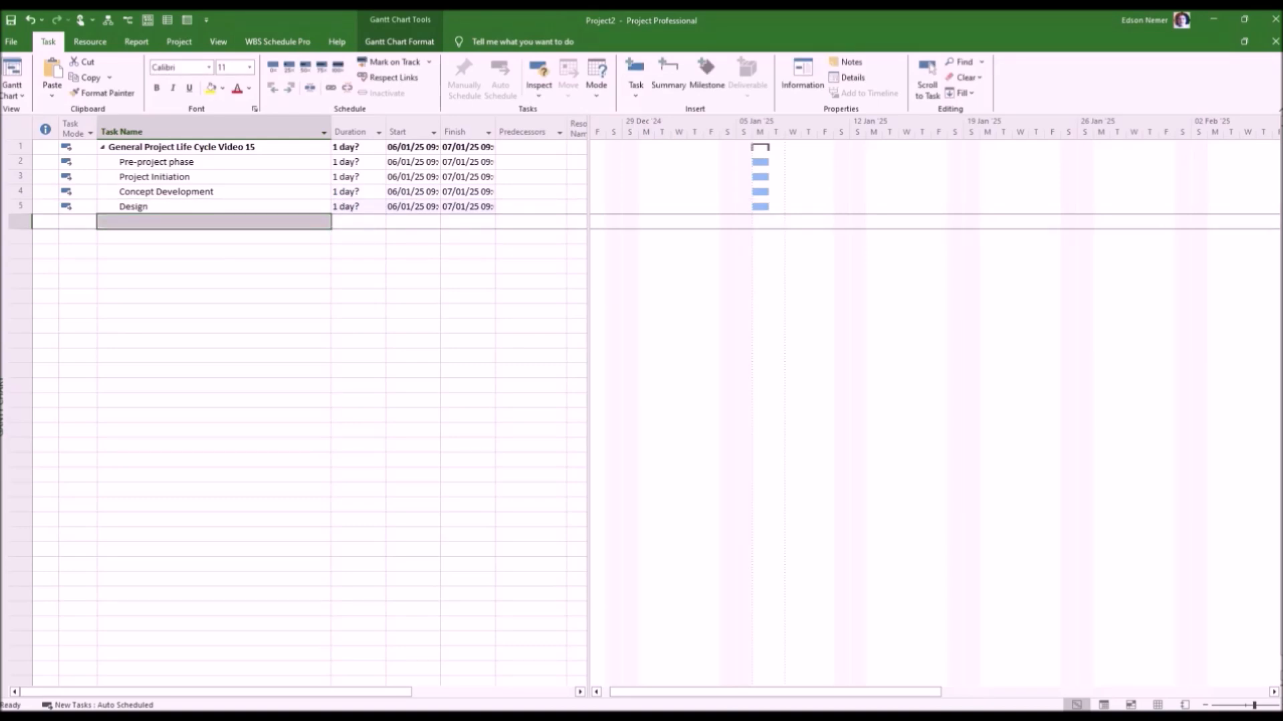
{"action": "type", "text": "Build"}
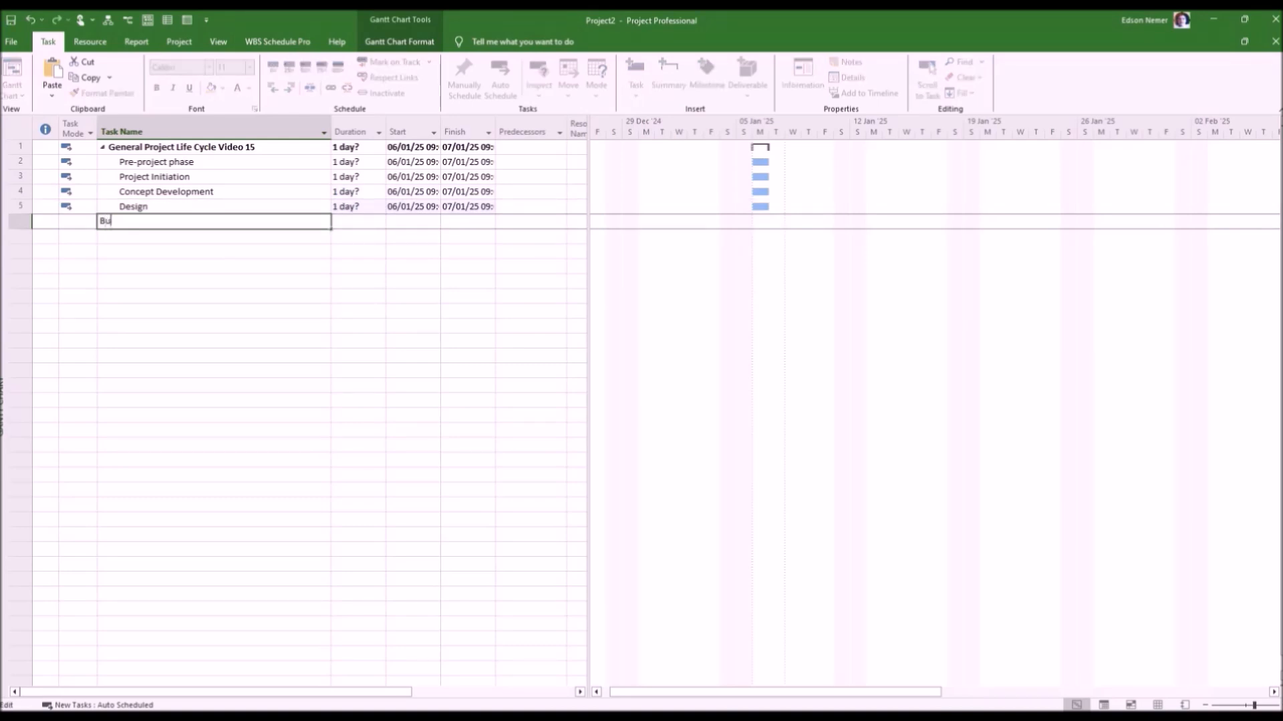
{"action": "key", "text": "Return"}
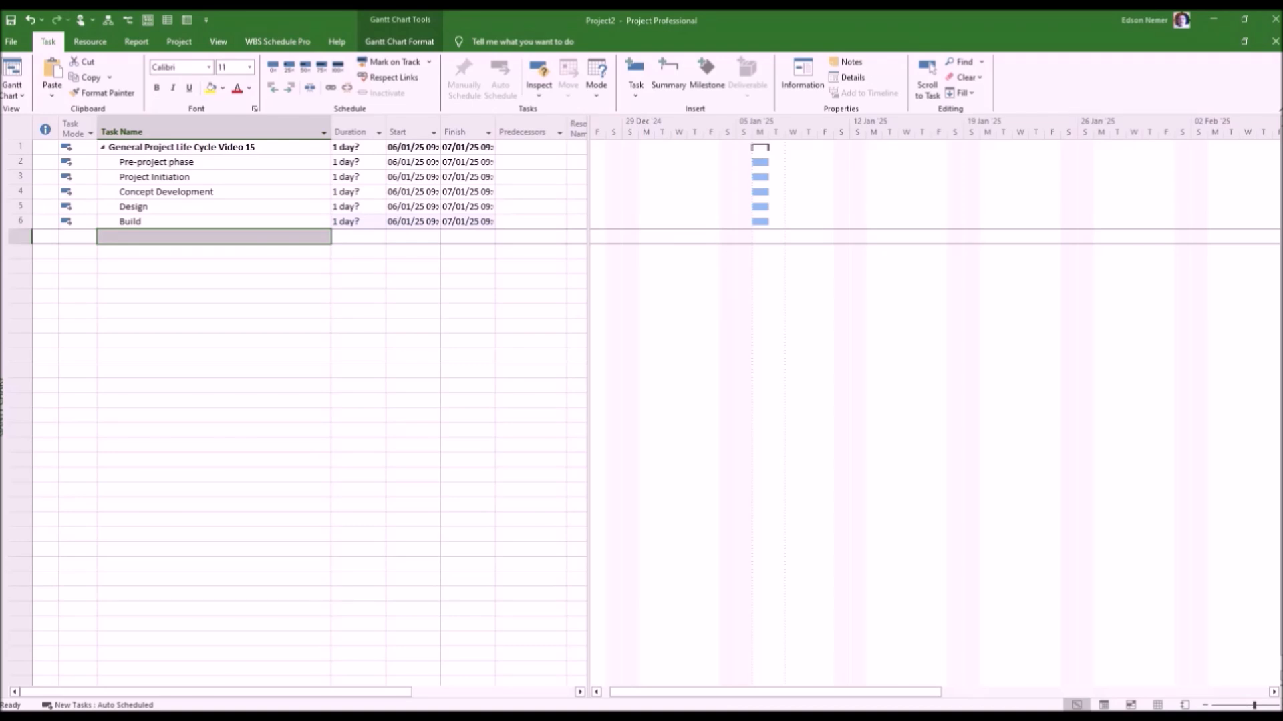
{"action": "type", "text": "Test"}
{"action": "key", "text": "Return"}
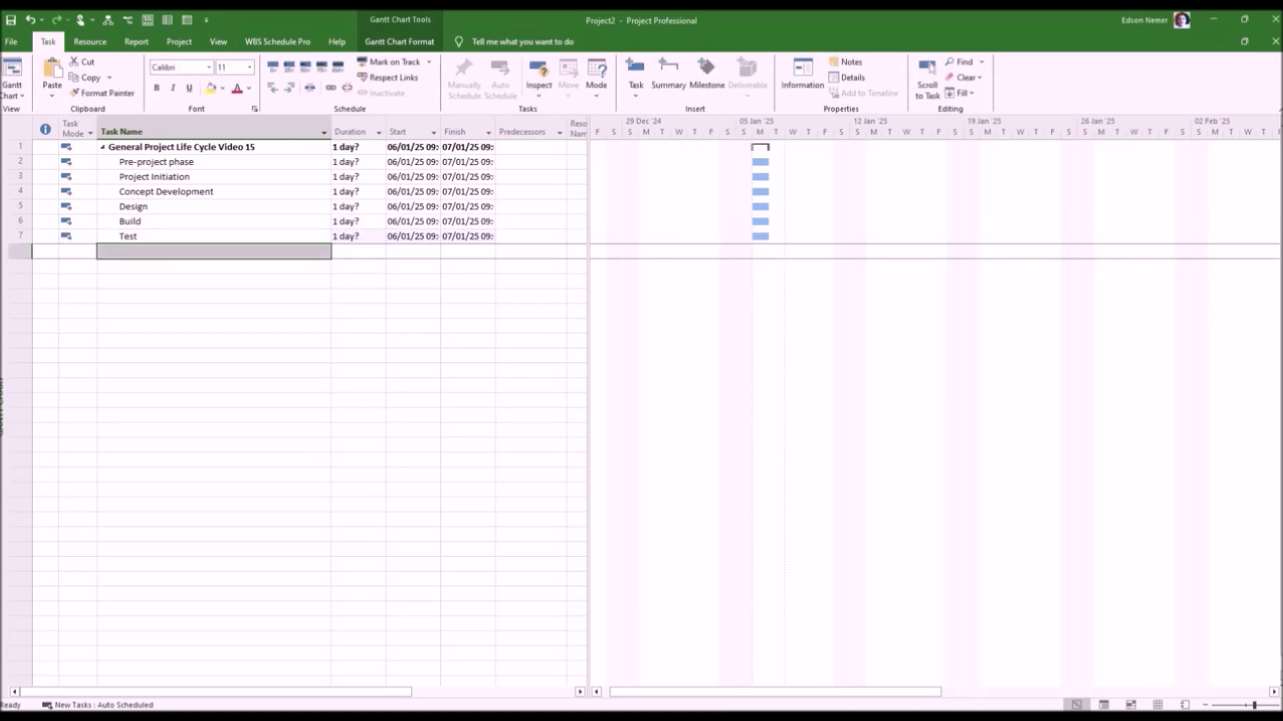
Complete the phase list with the tasks "Commissioning" and "Closing".
{"action": "type", "text": "Commissioning"}
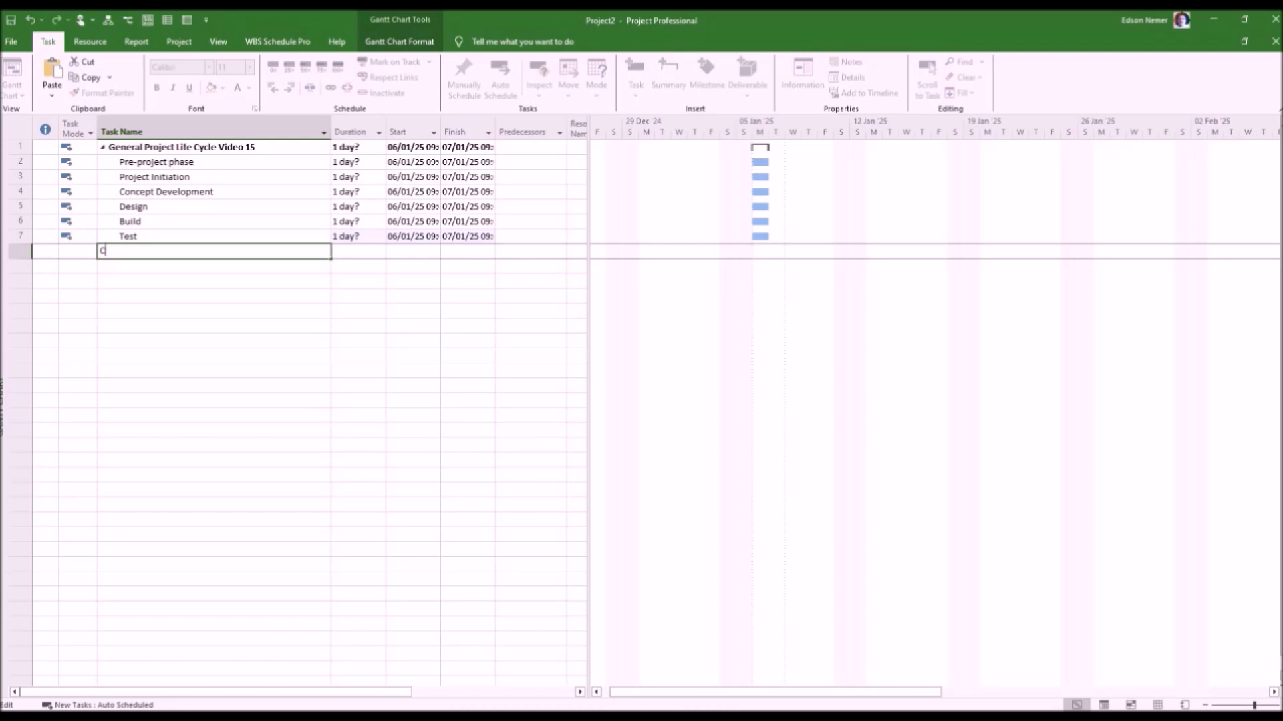
{"action": "key", "text": "Return"}
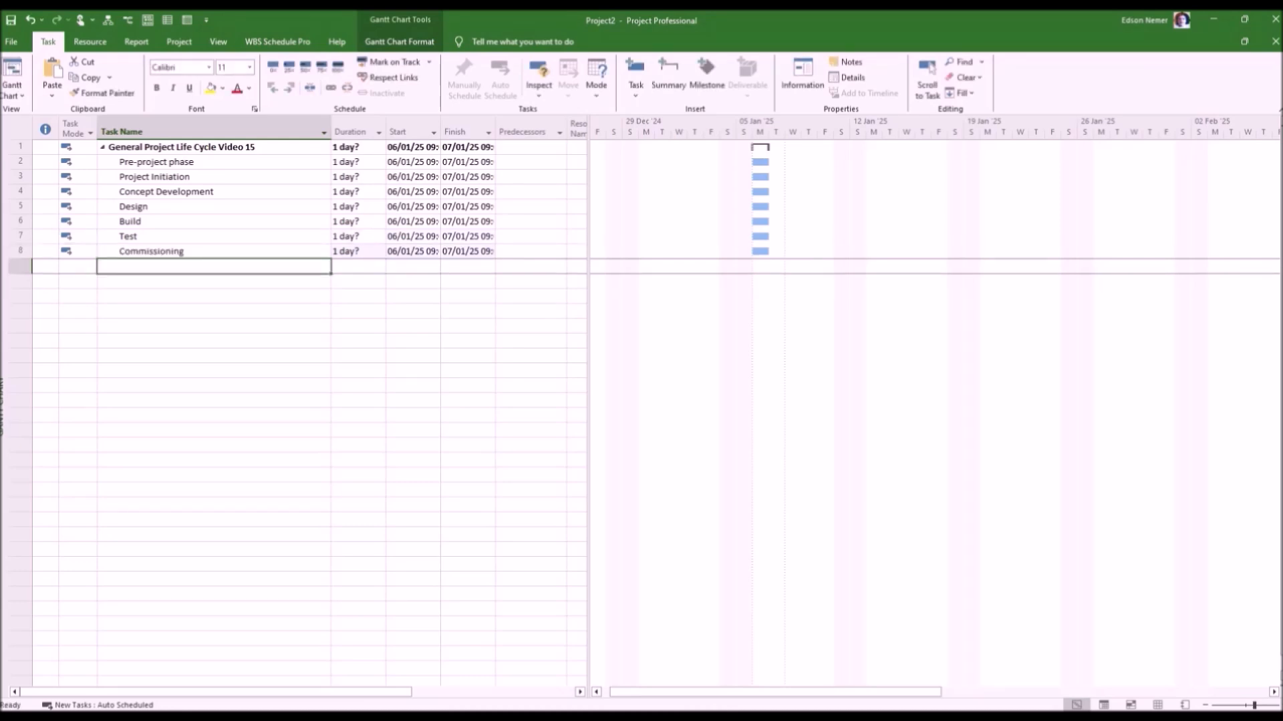
{"action": "type", "text": "Closing"}
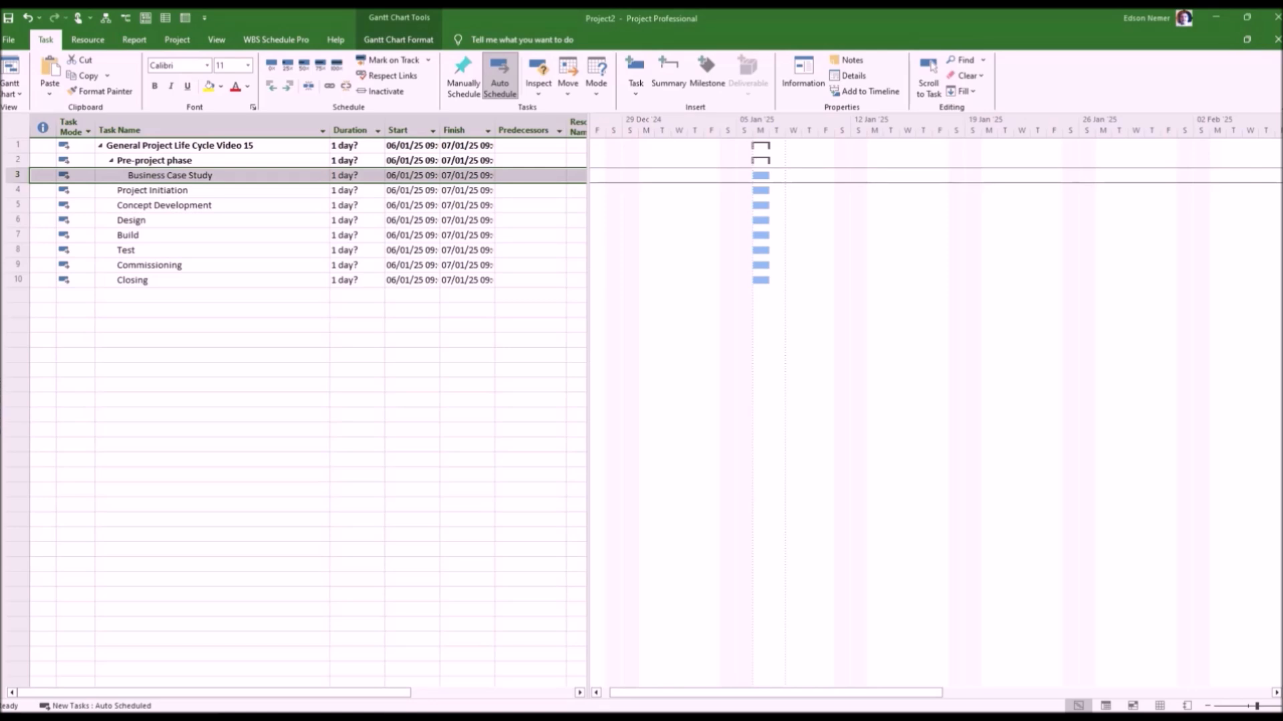
Insert the task "Feasibility Study" between "Business Case Study" and "Project Initiation".
{"action": "left_click", "coordinate": [17, 191]}
{"action": "key", "text": "Insert"}
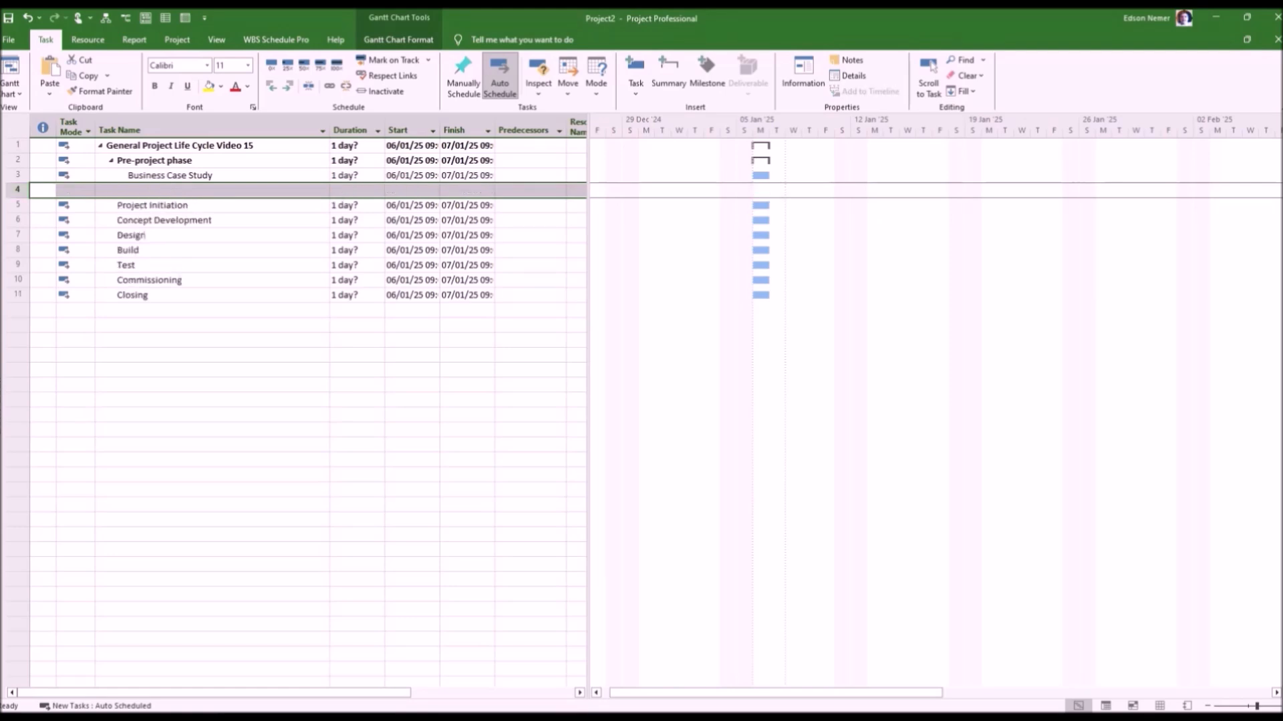
{"action": "left_click", "coordinate": [212, 191]}
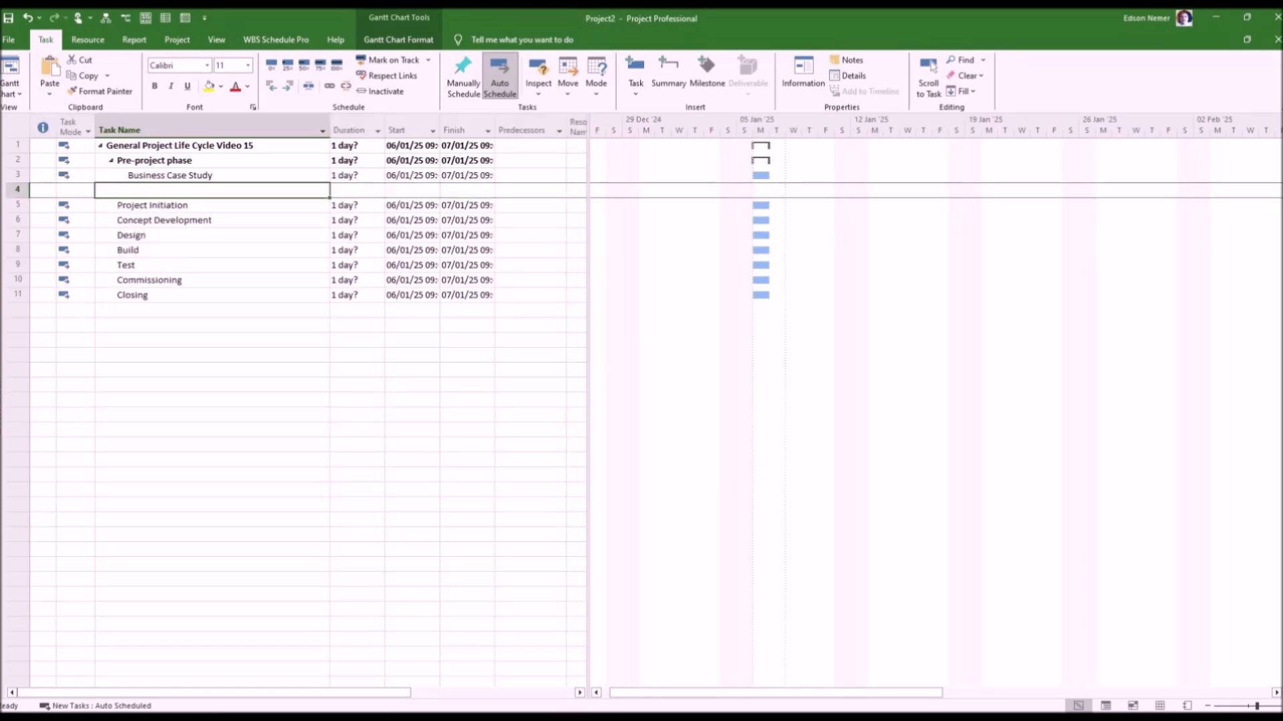
{"action": "type", "text": "Fea"}
{"action": "type", "text": "si"}
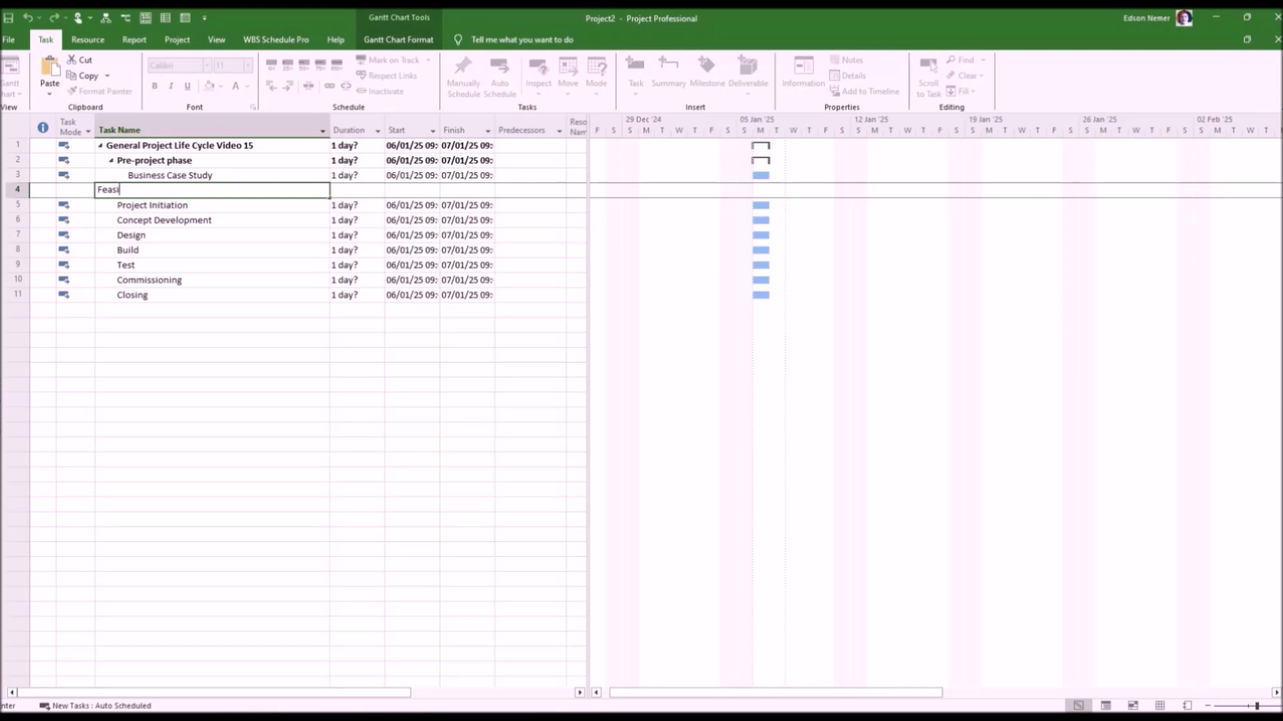
{"action": "type", "text": "bility Study"}
{"action": "key", "text": "Return"}
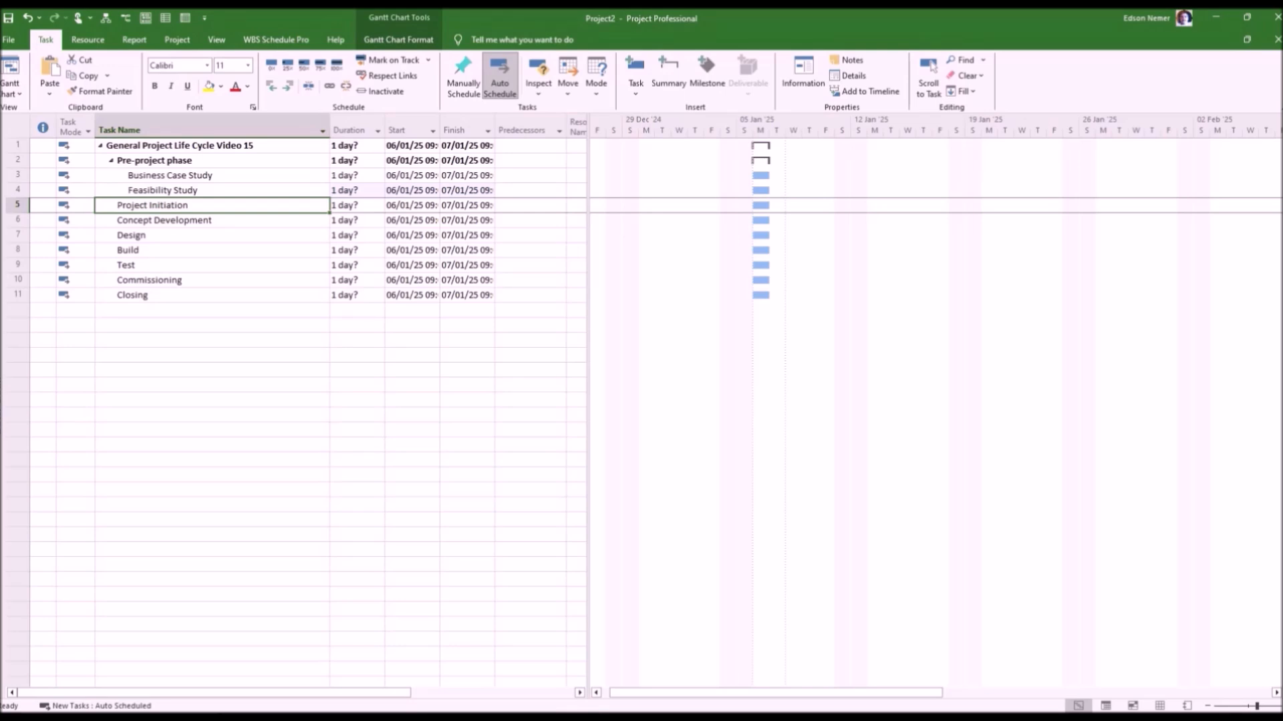
Insert the task "Project Risks Analysis" between "Business Case Study" and "Feasibility Study".
{"action": "left_click", "coordinate": [153, 206]}
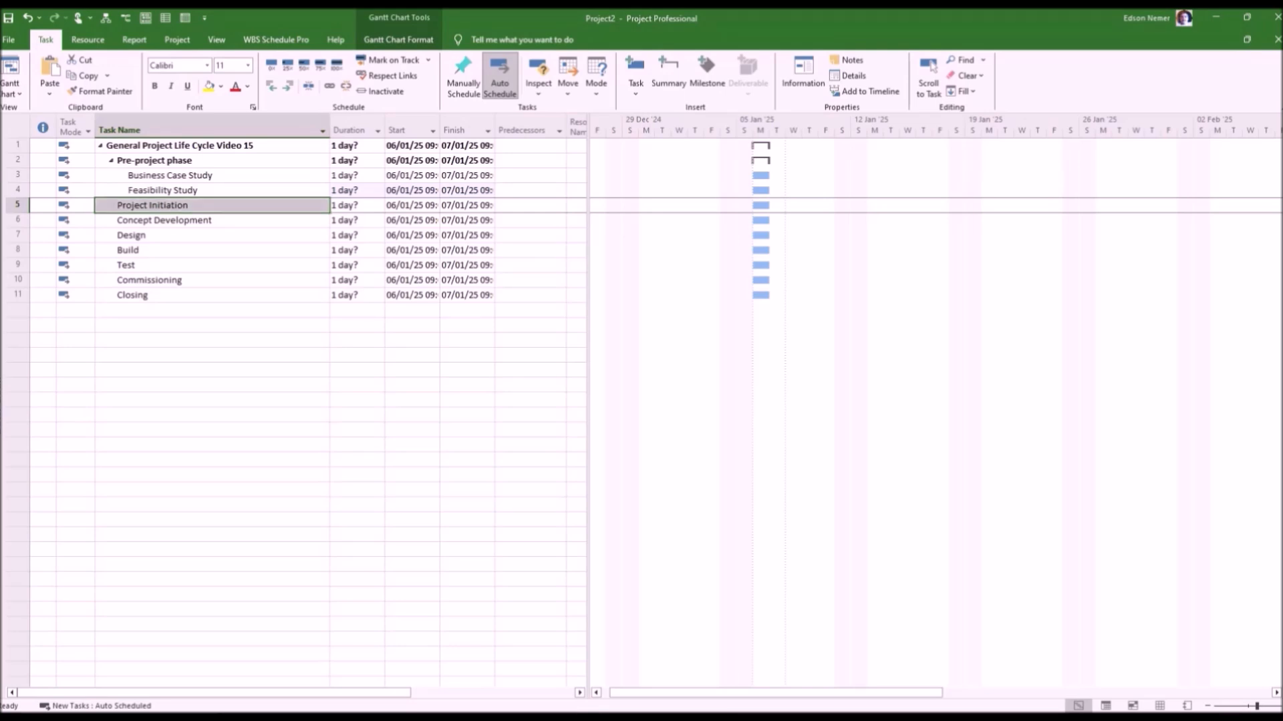
{"action": "left_click", "coordinate": [212, 355]}
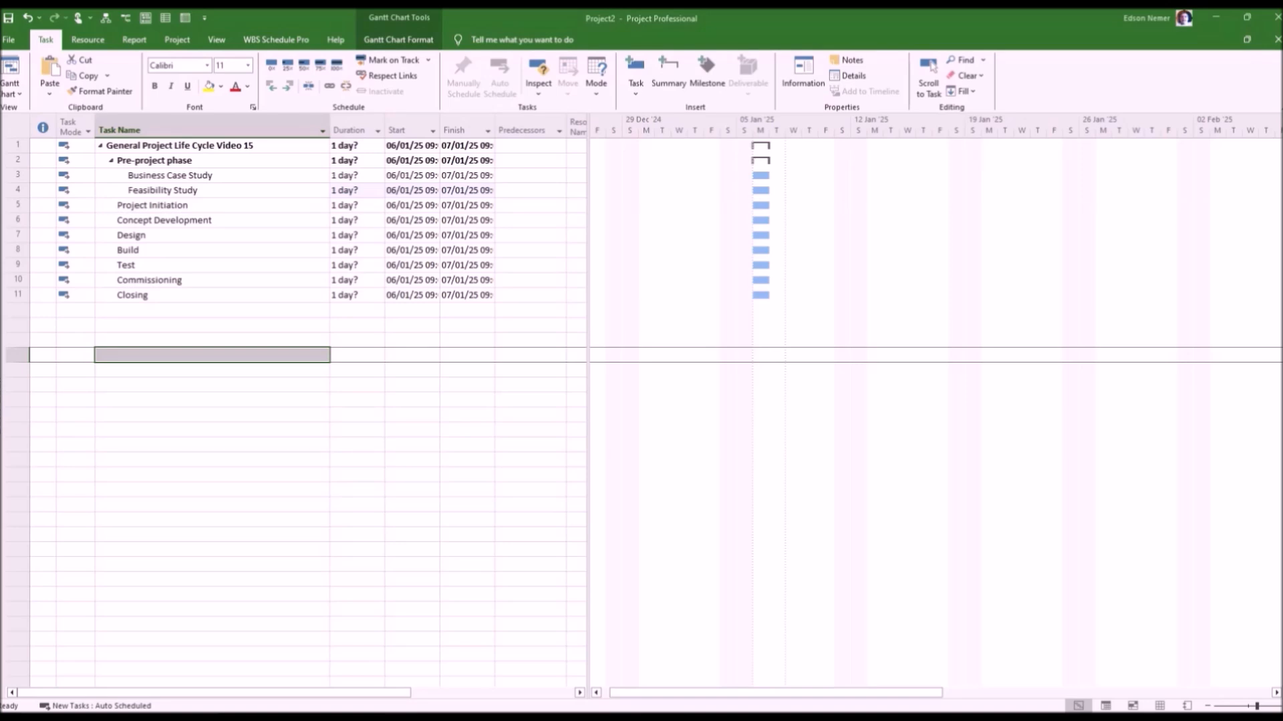
{"action": "left_click", "coordinate": [17, 191]}
{"action": "key", "text": "Insert"}
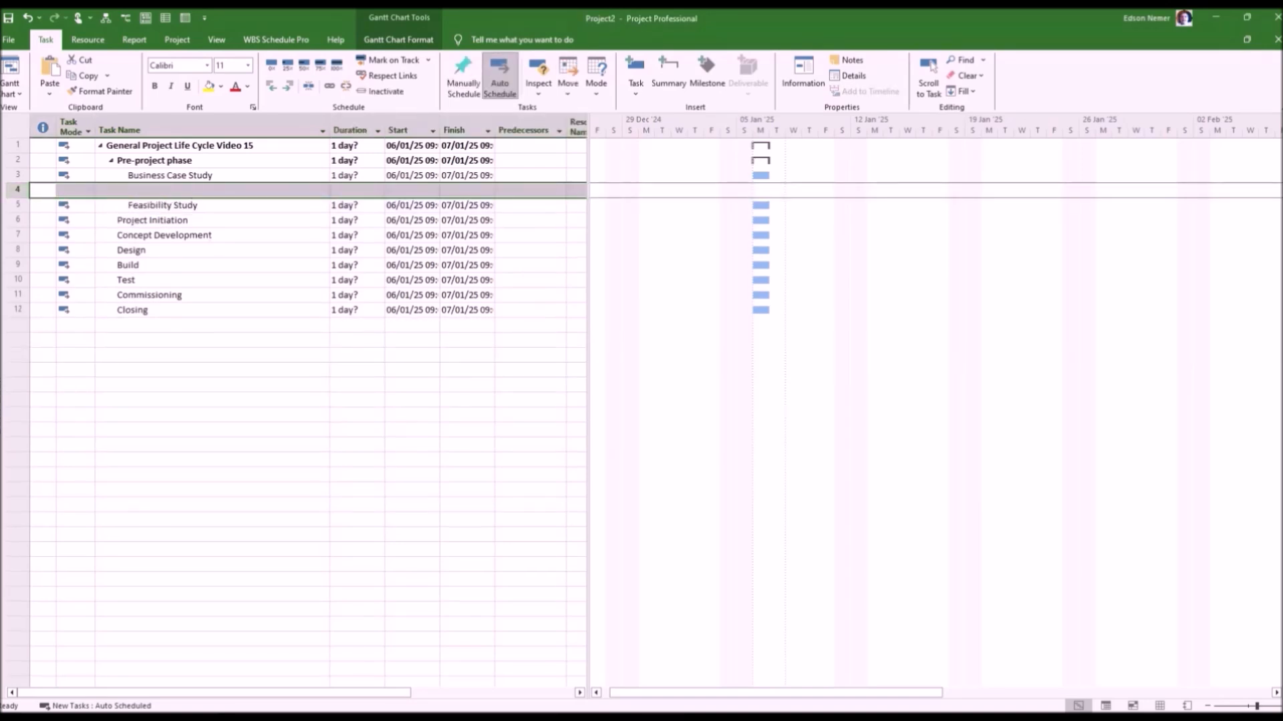
{"action": "left_click", "coordinate": [212, 191]}
{"action": "type", "text": "p"}
{"action": "key", "text": "BackSpace"}
{"action": "type", "text": "Project Risks Analysis"}
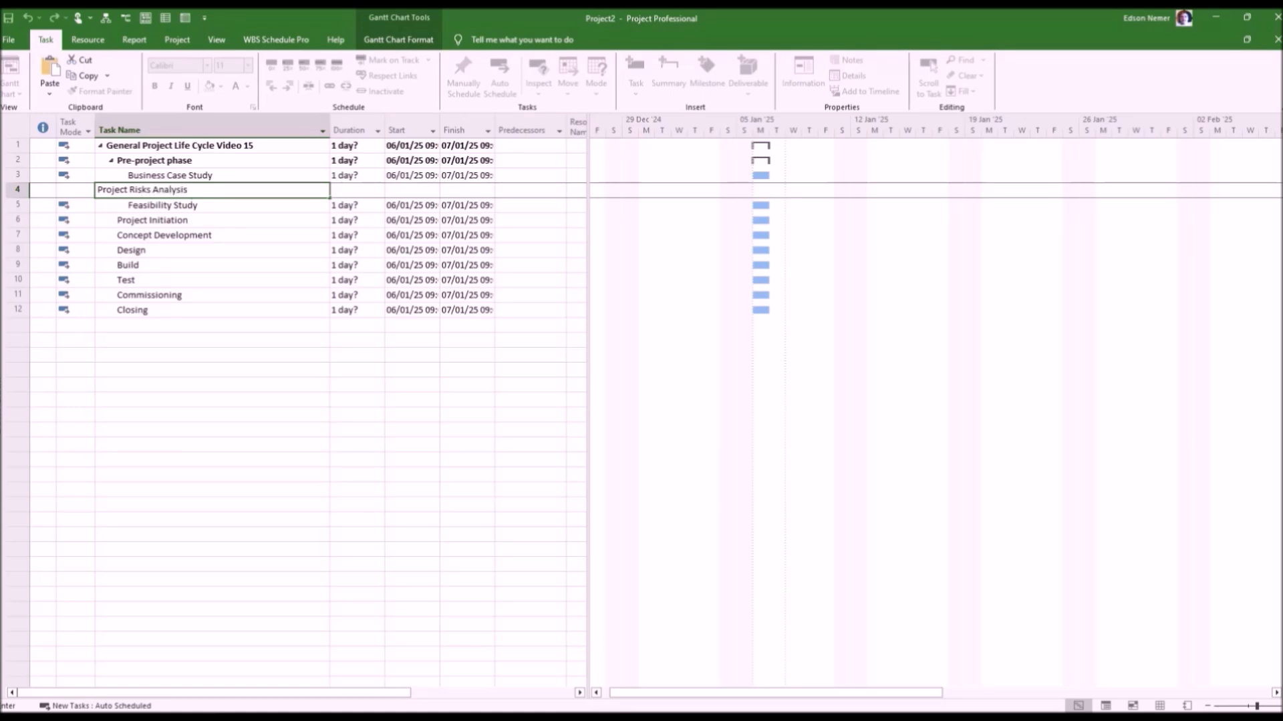
{"action": "key", "text": "Return"}
Insert the tasks "Project Benefits Analysis" and "Financial Feasibility Anaysis" above "Feasibility Study".
{"action": "key", "text": "Insert"}
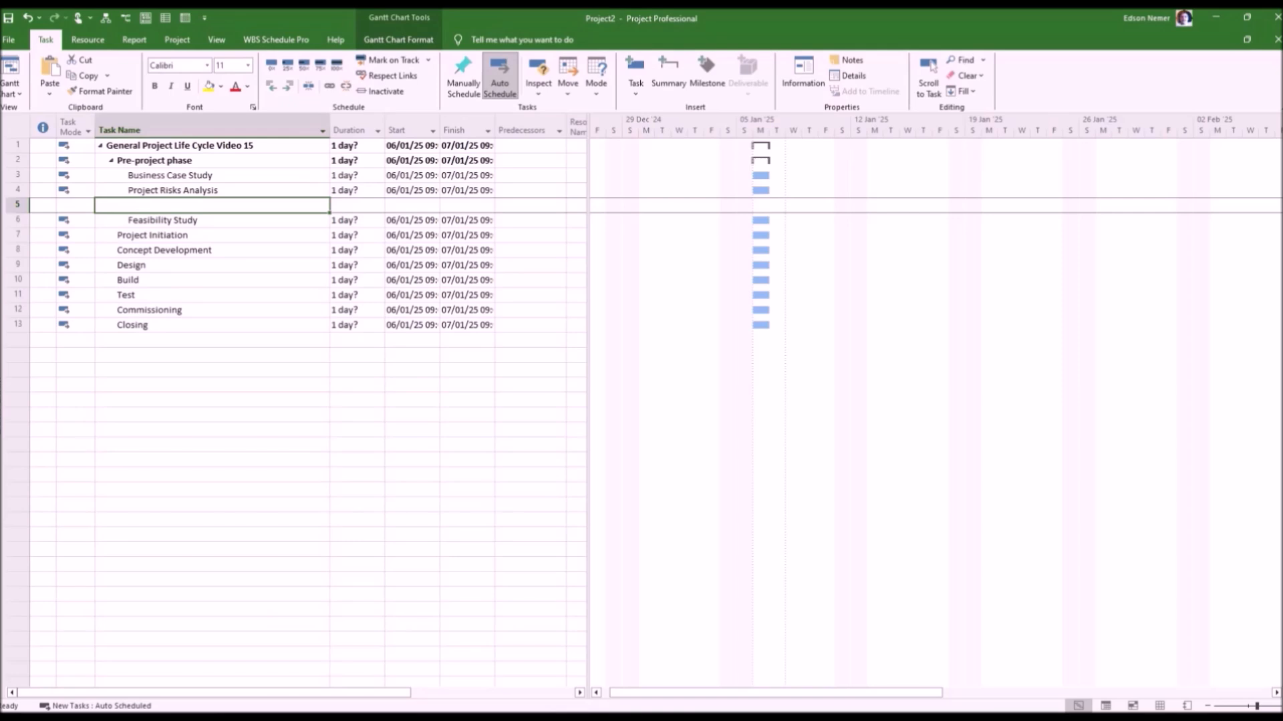
{"action": "type", "text": "Project Benefits Analysis"}
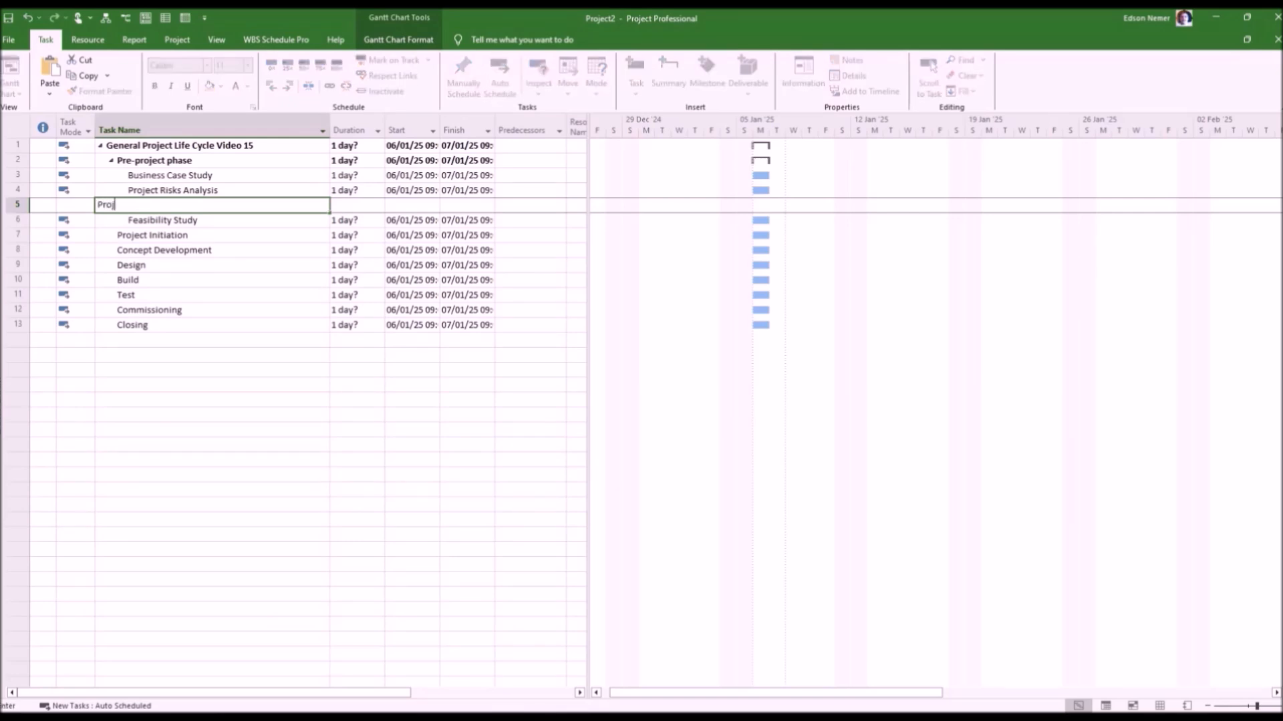
{"action": "key", "text": "Return"}
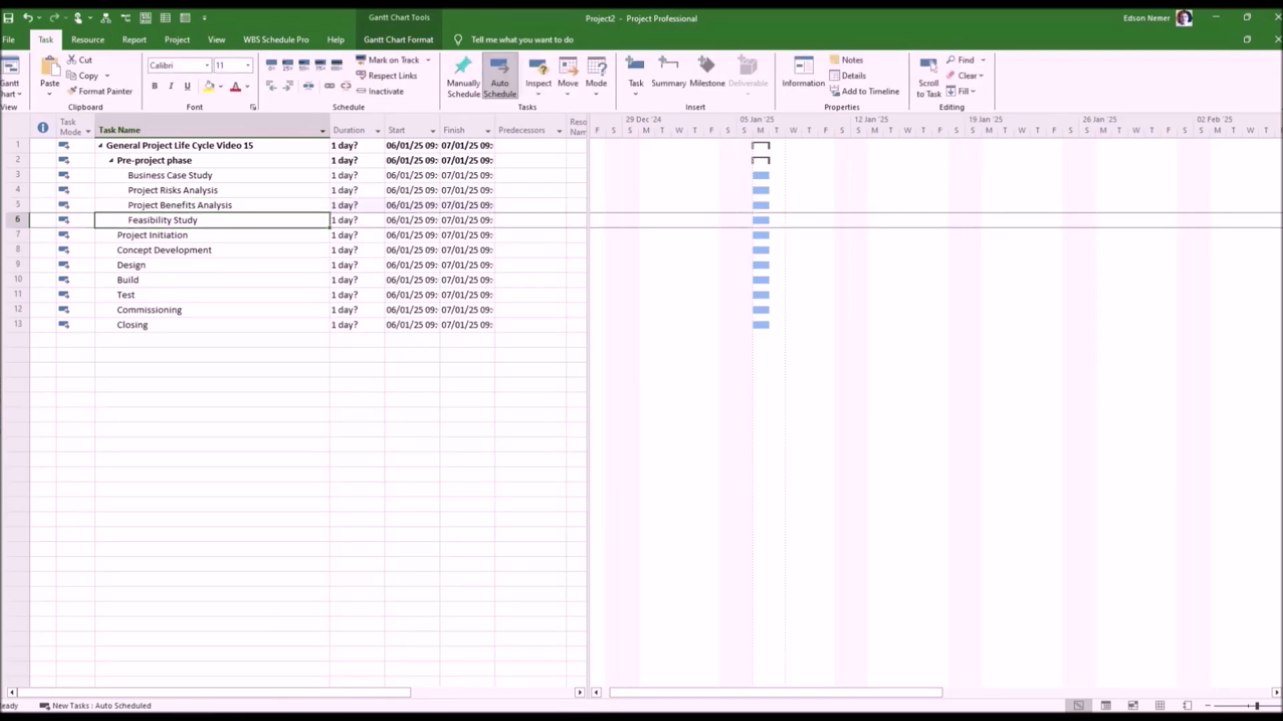
{"action": "key", "text": "Insert"}
{"action": "type", "text": "Financial Feasibility Anaysis"}
{"action": "key", "text": "Return"}
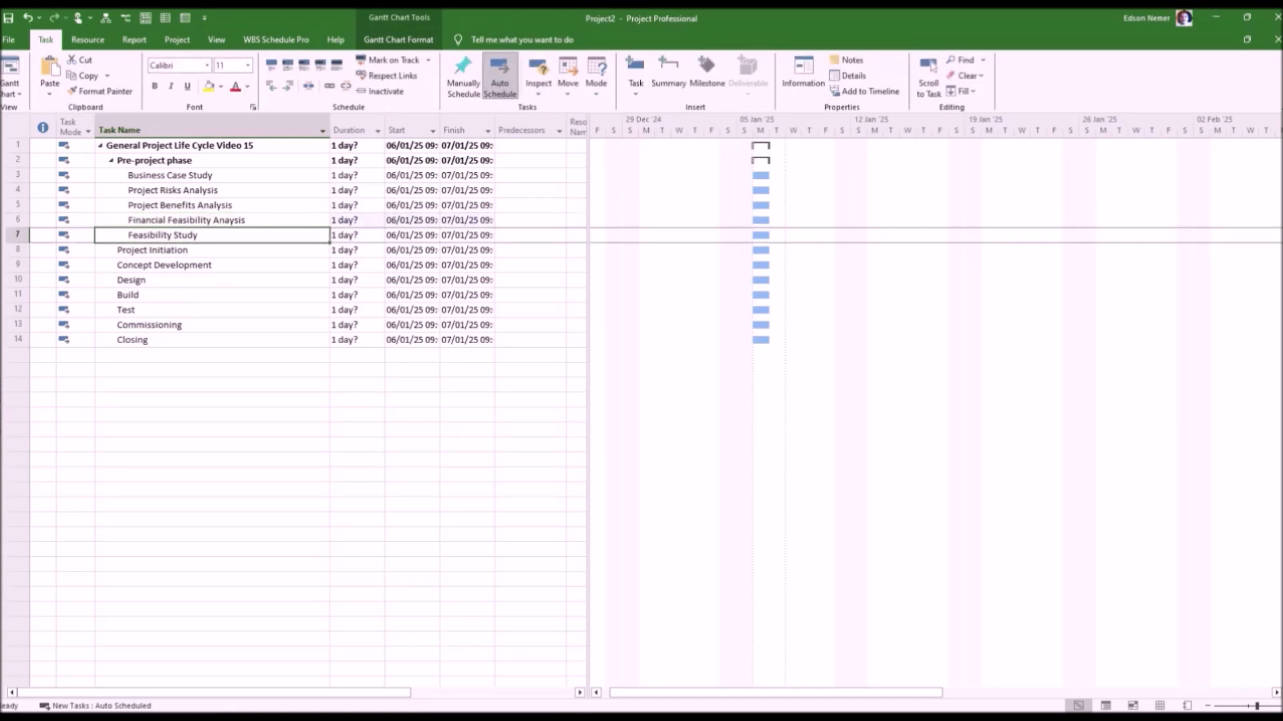
Nest the three analysis tasks under "Business Case Study" and add the subtask "Business Case Study Finished" after them.
{"action": "left_click_drag", "start_coordinate": [17, 190], "coordinate": [18, 219]}
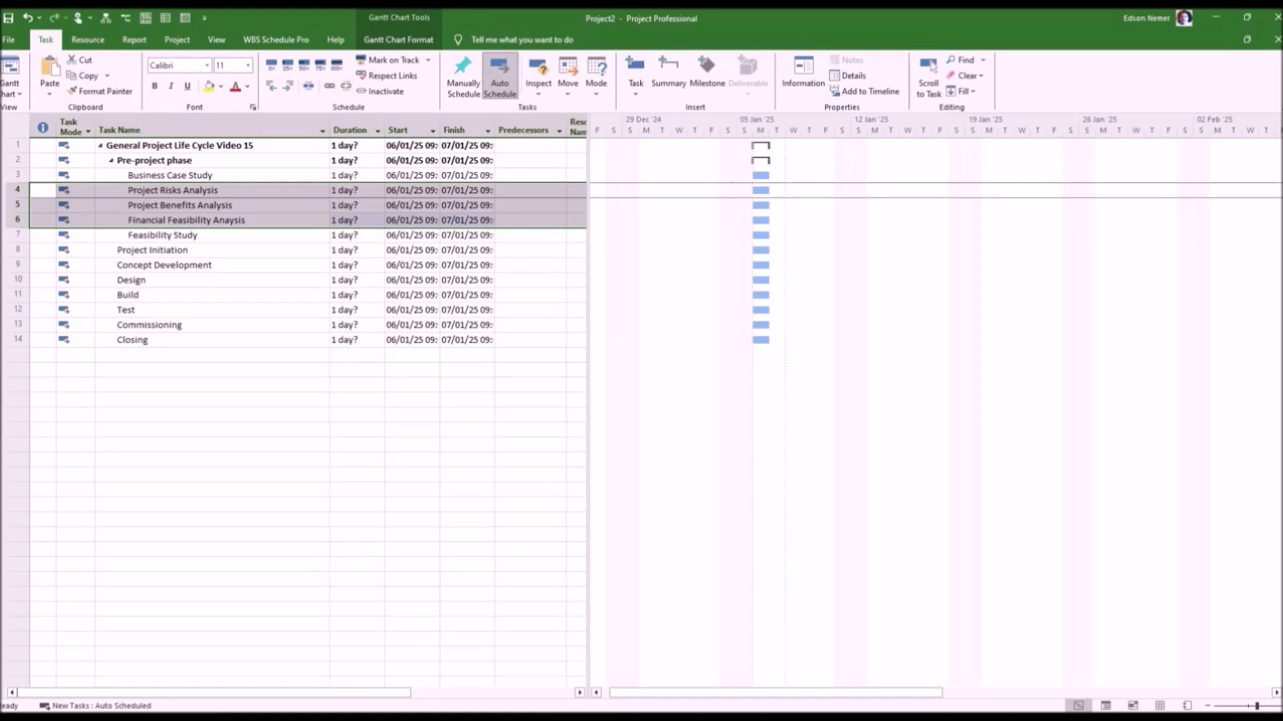
{"action": "left_click", "coordinate": [287, 86]}
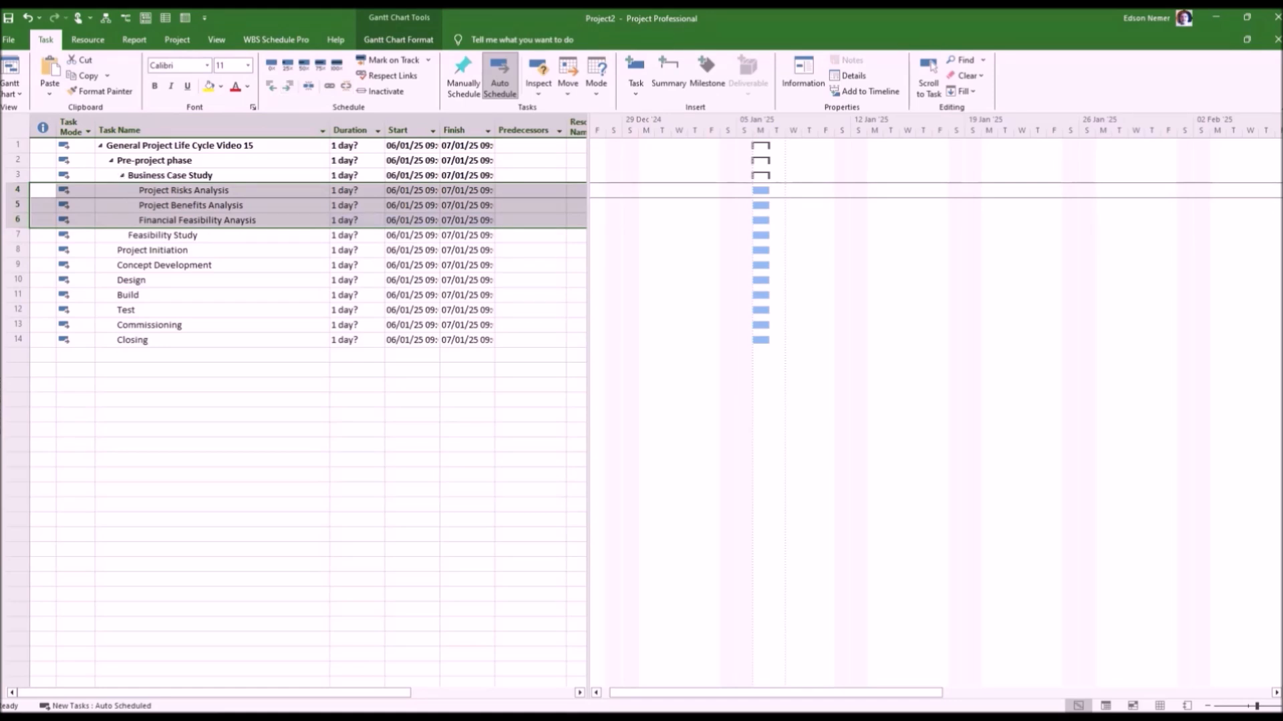
{"action": "left_click", "coordinate": [18, 235]}
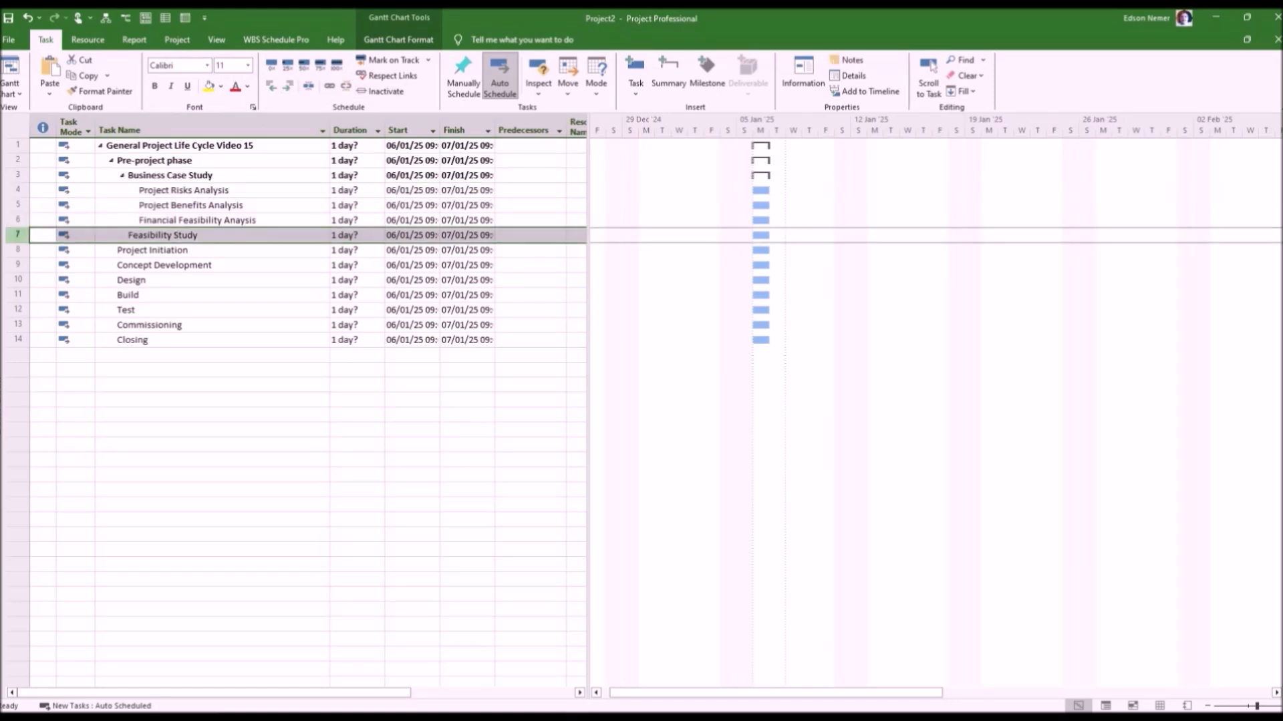
{"action": "key", "text": "Insert"}
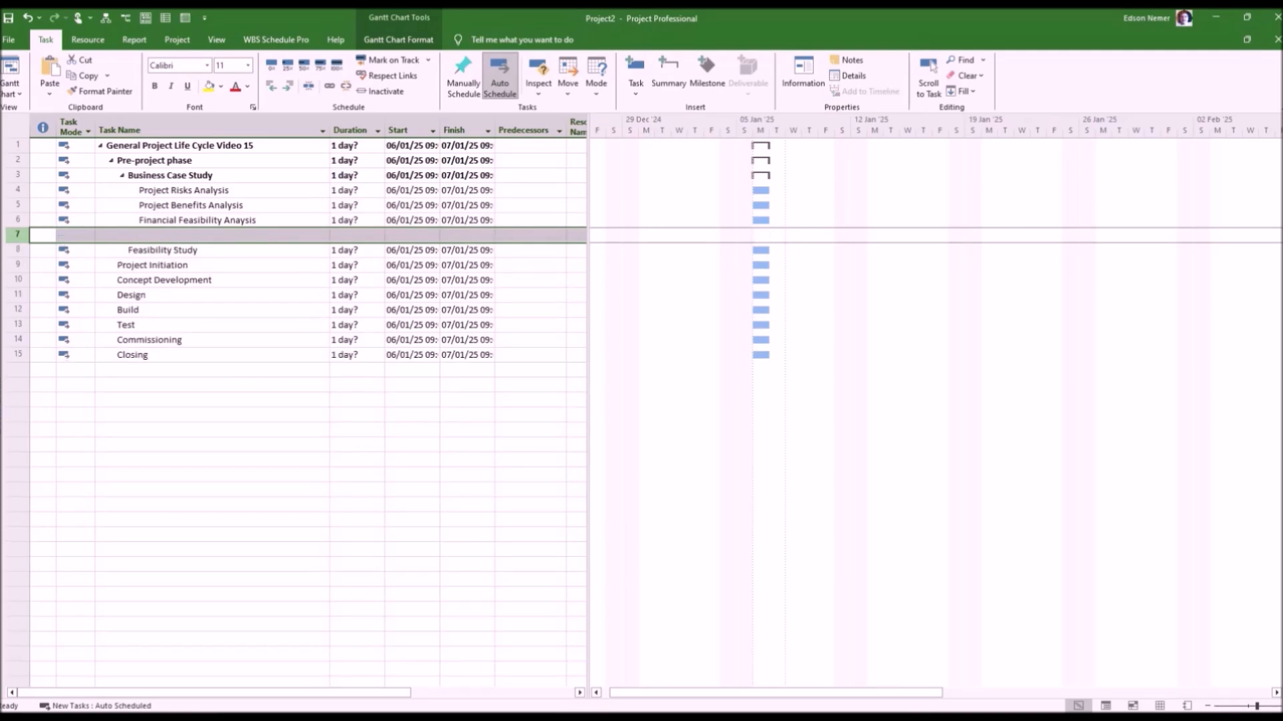
{"action": "left_click", "coordinate": [212, 236]}
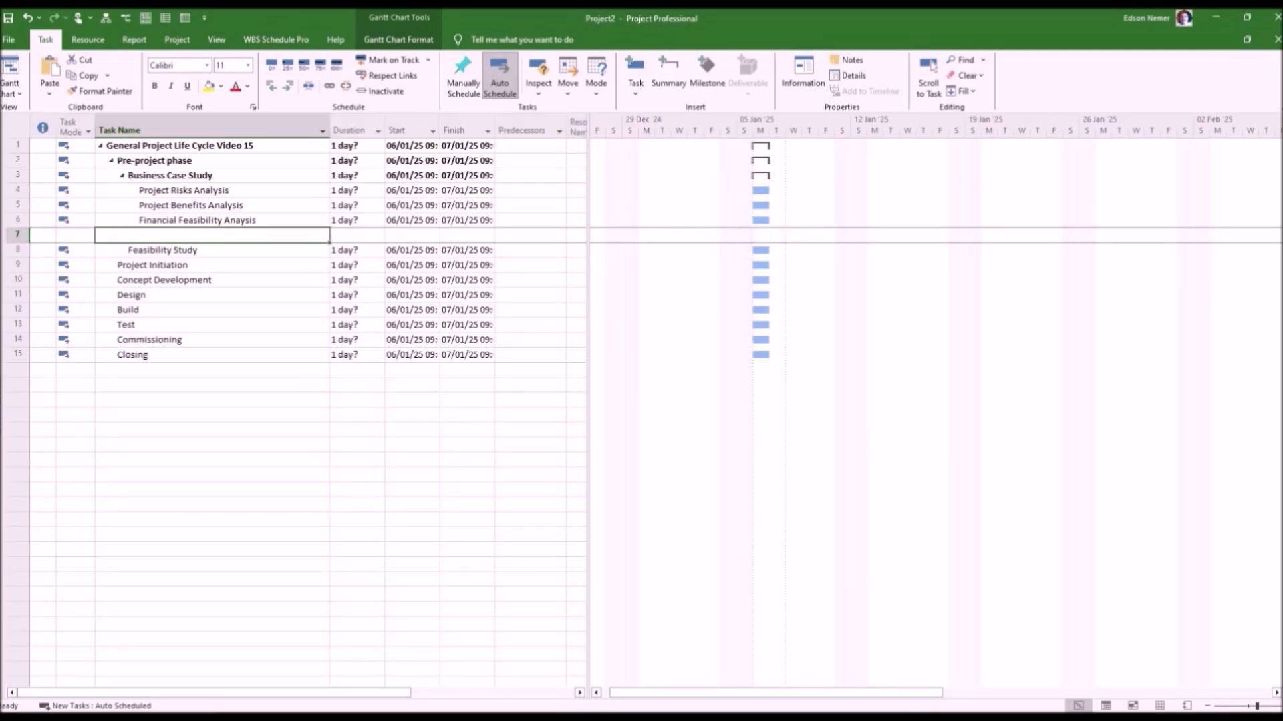
{"action": "type", "text": "Busine"}
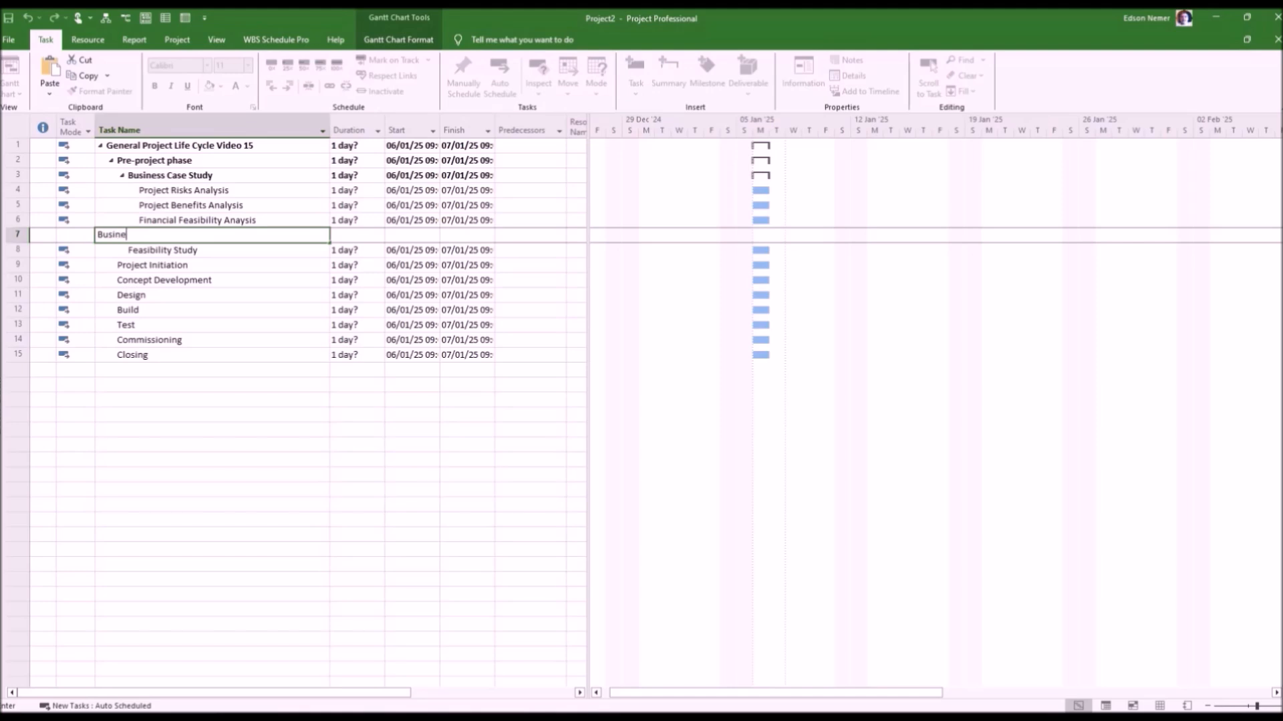
{"action": "type", "text": "ss Case Study Finished"}
{"action": "key", "text": "Return"}
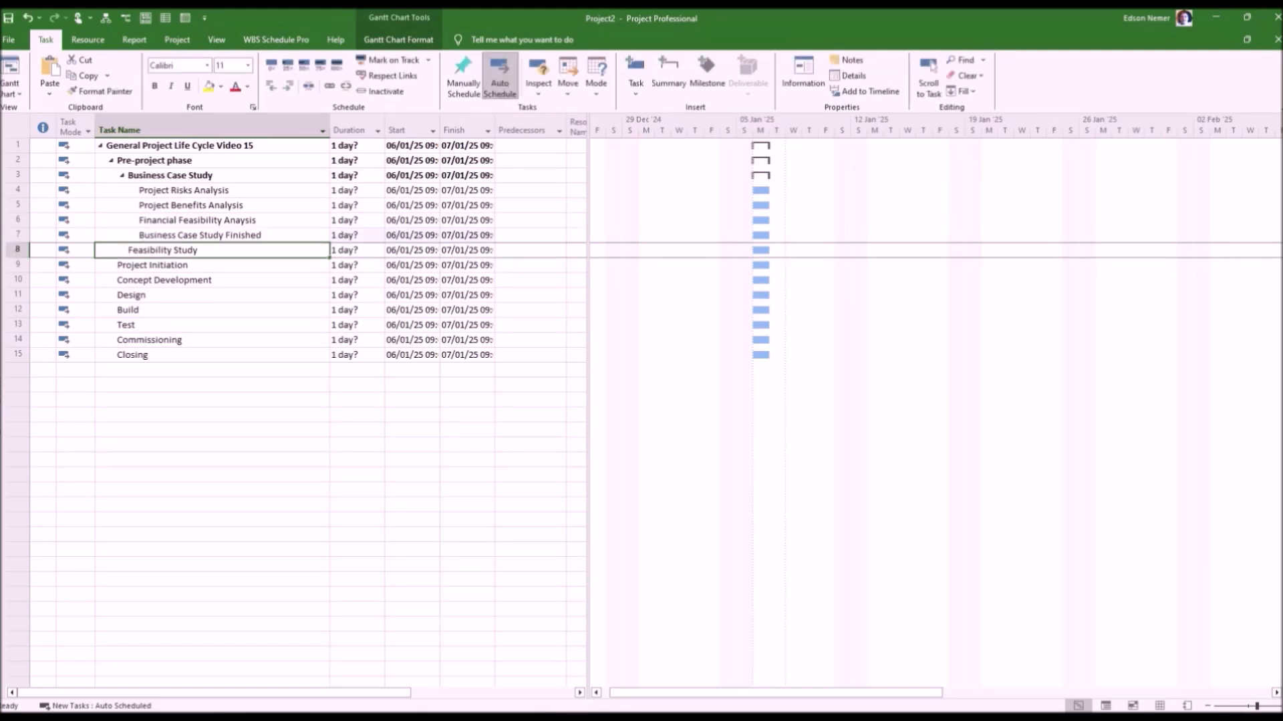
Make "Business Case Study Finished" a milestone by setting its duration to 0 days.
{"action": "left_click", "coordinate": [357, 235]}
{"action": "type", "text": "0"}
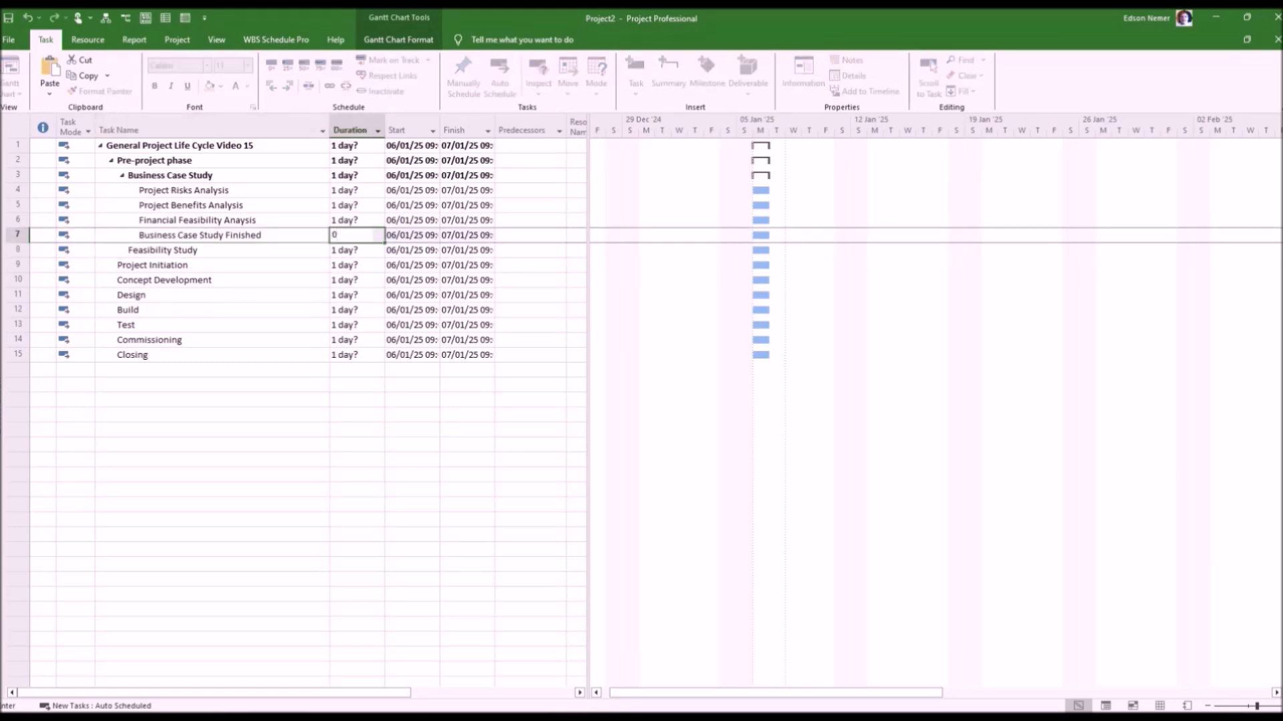
{"action": "key", "text": "Return"}
{"action": "left_click", "coordinate": [212, 505]}
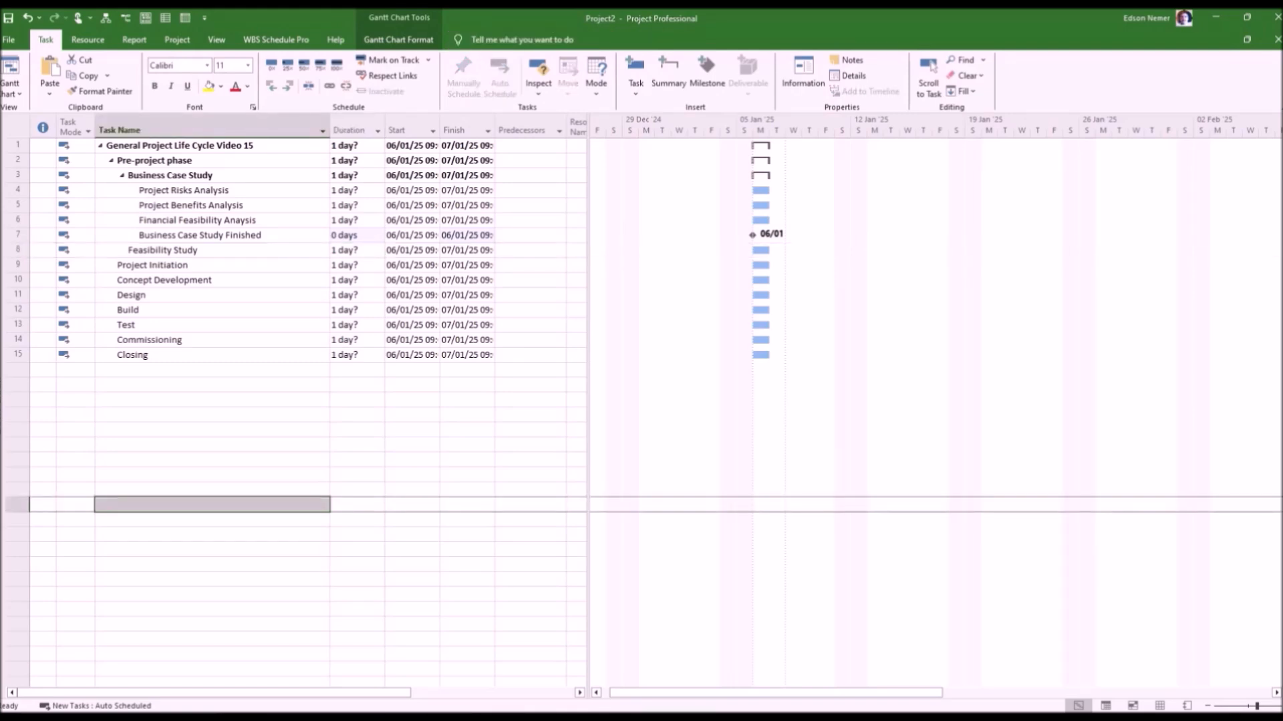
Set the durations of the project risks, project benefits and financial feasibility analysis tasks to 5 days each.
{"action": "left_click", "coordinate": [354, 190]}
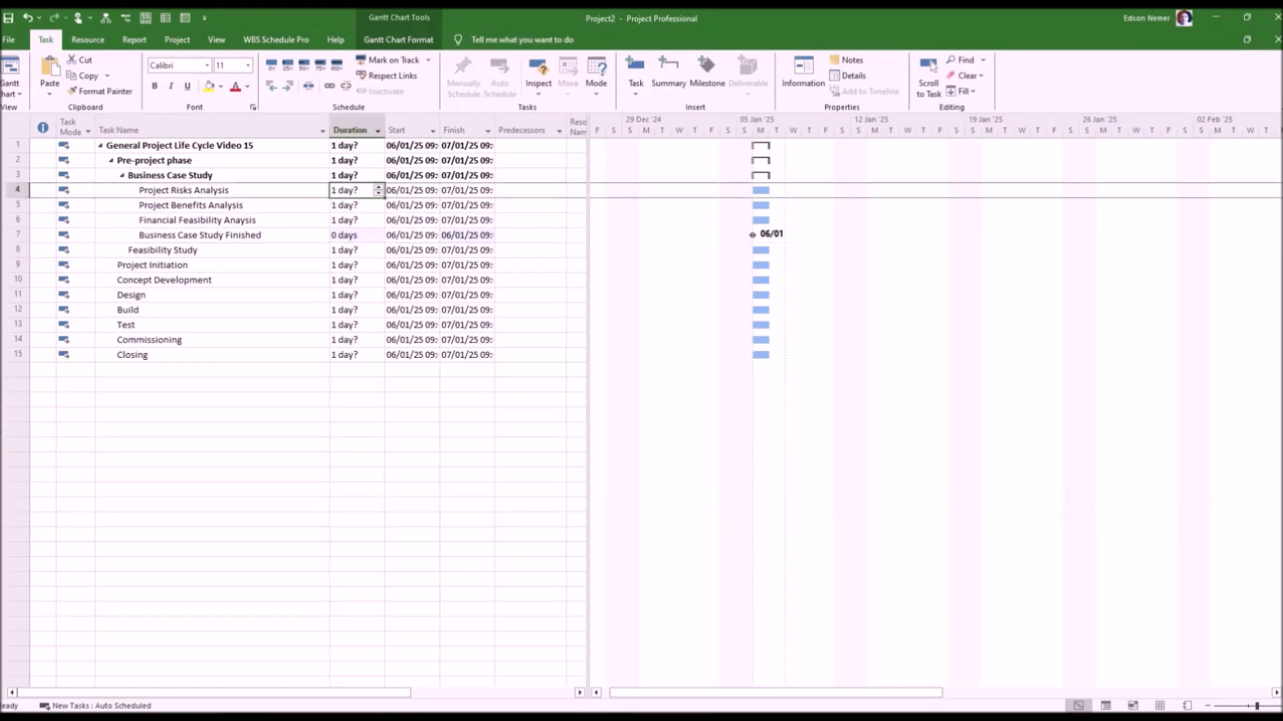
{"action": "type", "text": "5"}
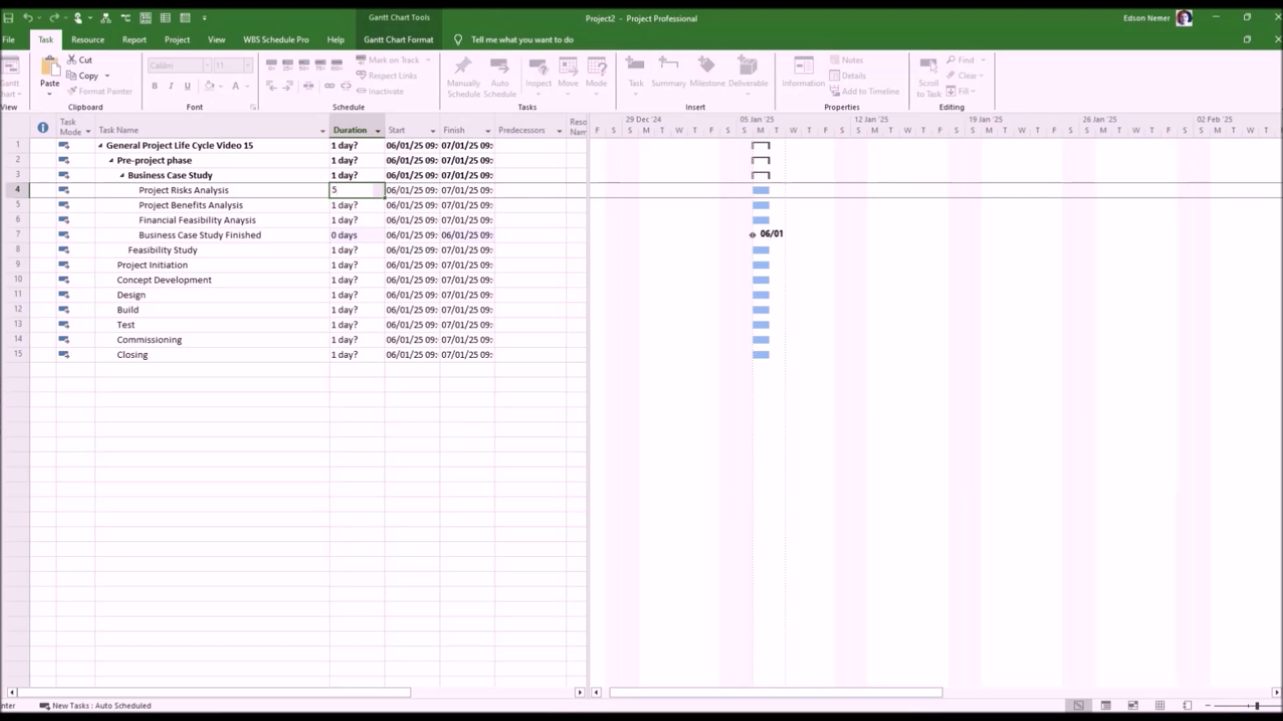
{"action": "key", "text": "Return"}
{"action": "type", "text": "5"}
{"action": "key", "text": "Return"}
{"action": "type", "text": "5"}
{"action": "key", "text": "Return"}
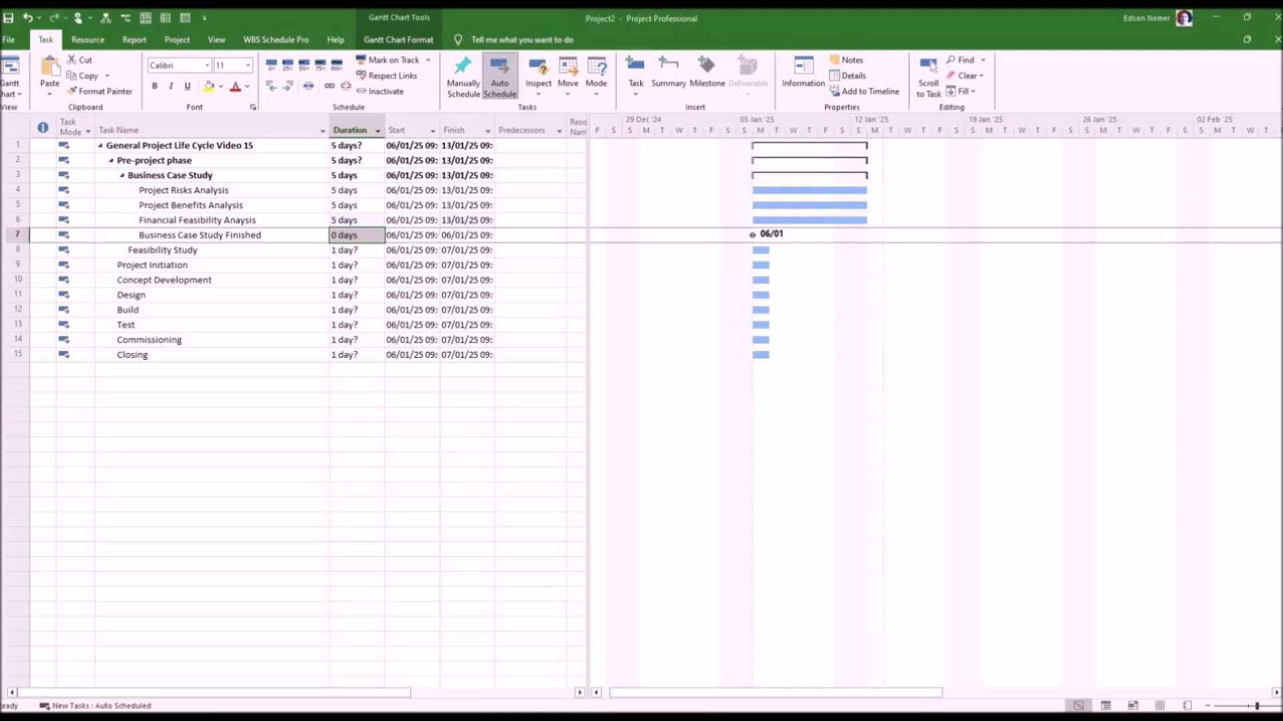
Set tasks 4, 5 and 6 as predecessors of "Business Case Study Finished".
{"action": "left_click", "coordinate": [527, 235]}
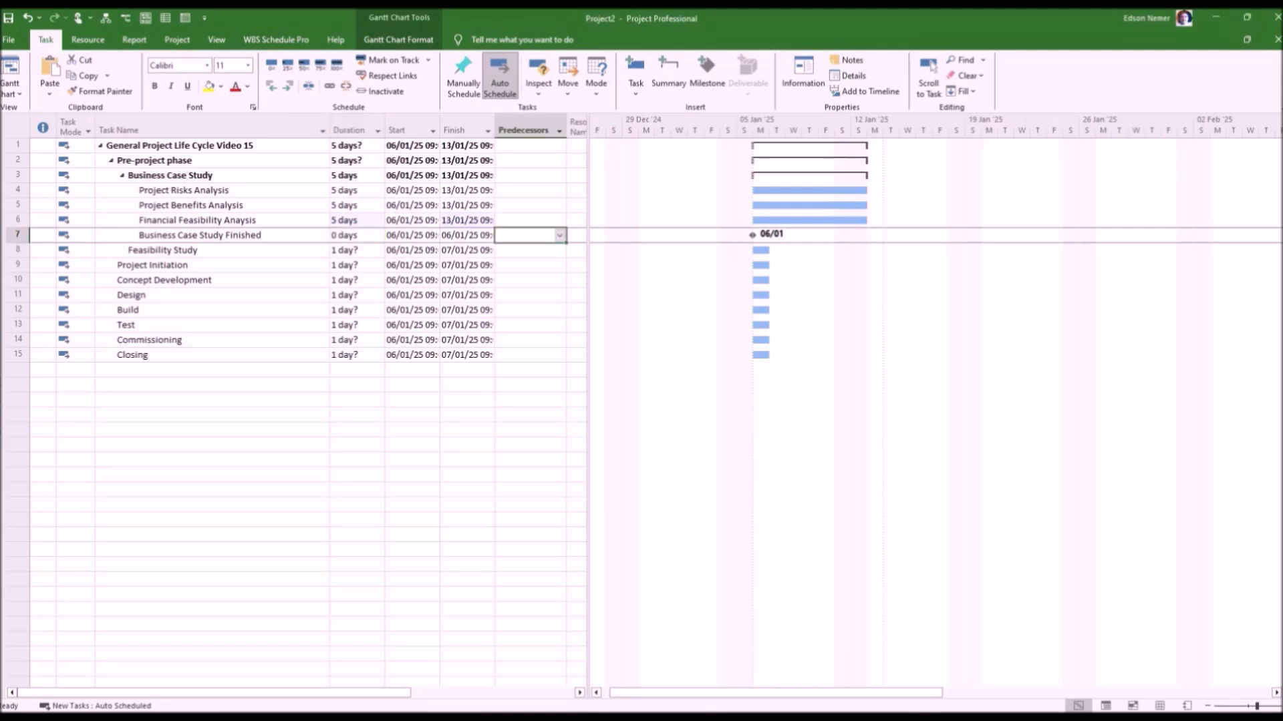
{"action": "type", "text": "4;5;6"}
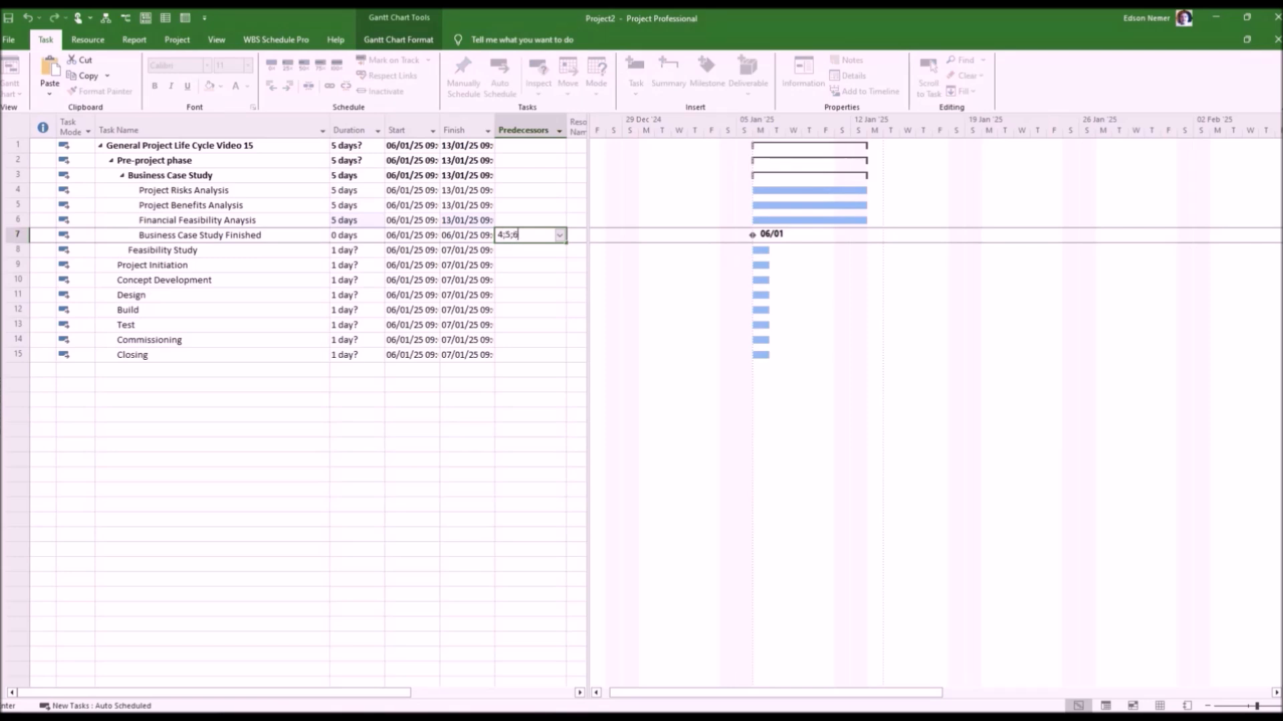
{"action": "key", "text": "Return"}
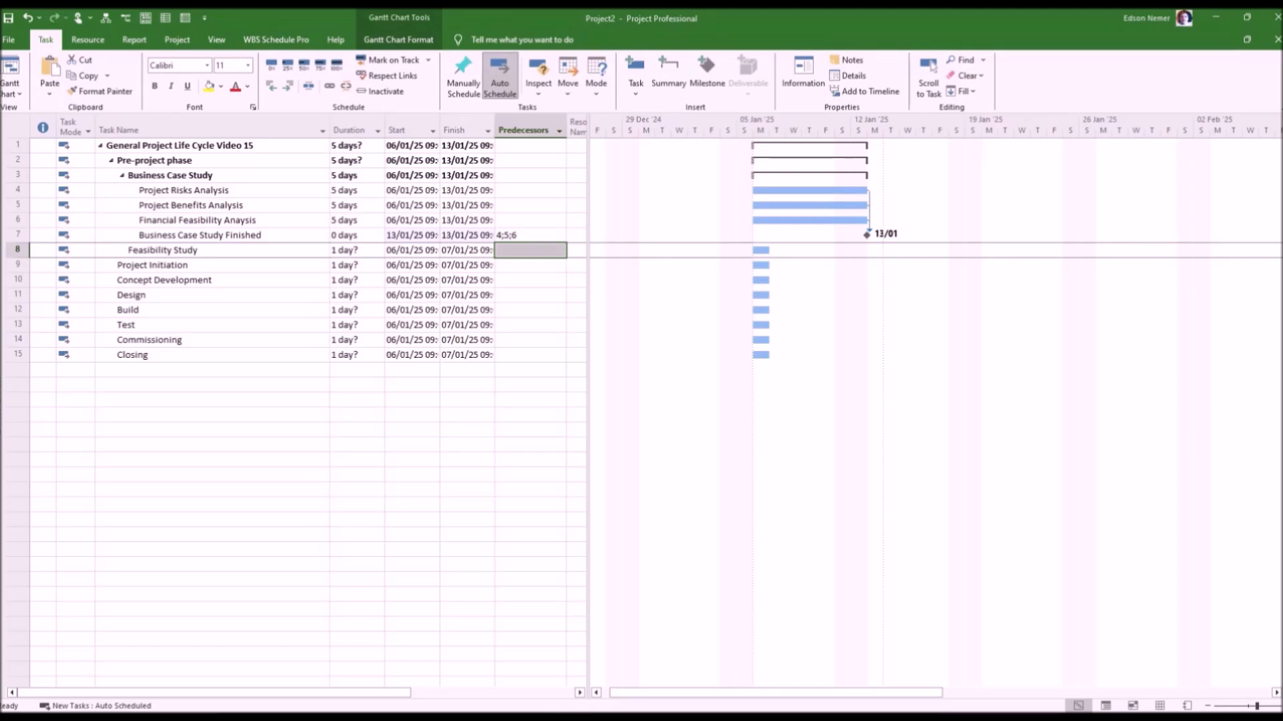
Insert the task "Technical Feasibility Analysis" between "Feasibility Study" and "Project Initiation".
{"action": "left_click", "coordinate": [18, 265]}
{"action": "key", "text": "Insert"}
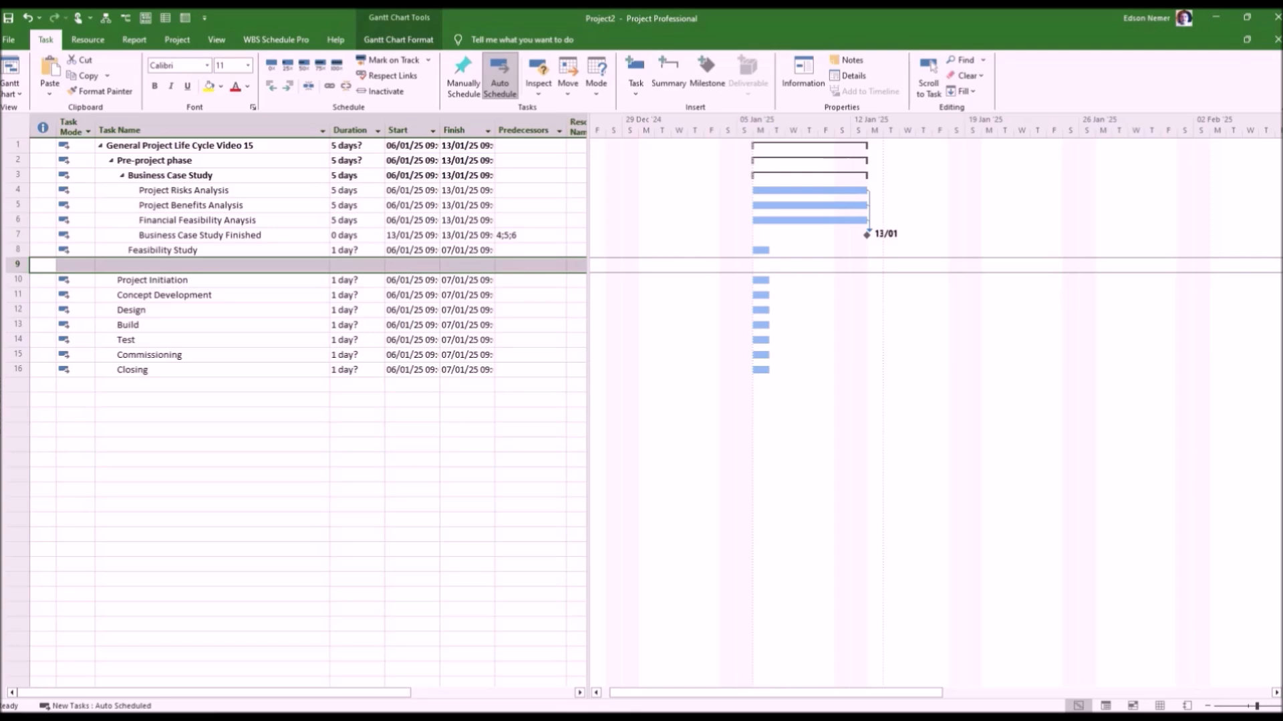
{"action": "left_click", "coordinate": [212, 266]}
{"action": "type", "text": "Tec"}
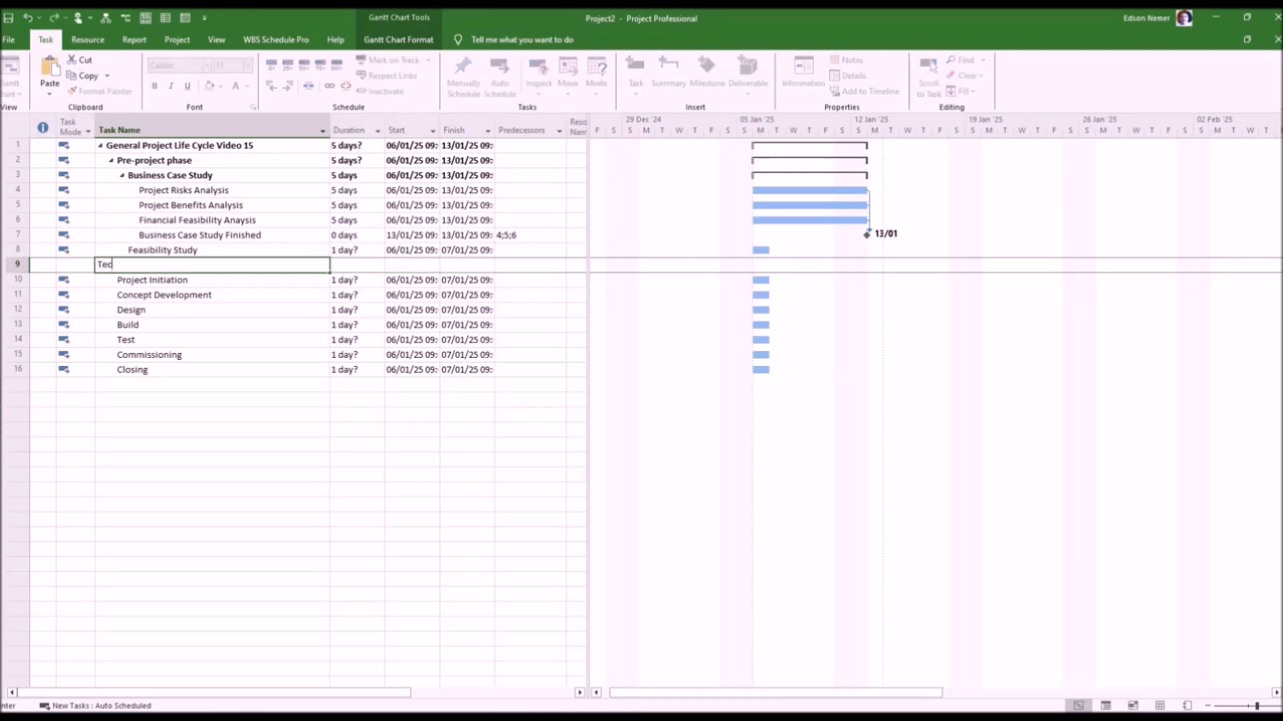
{"action": "type", "text": "hnical Feasibility Analysis"}
{"action": "key", "text": "Return"}
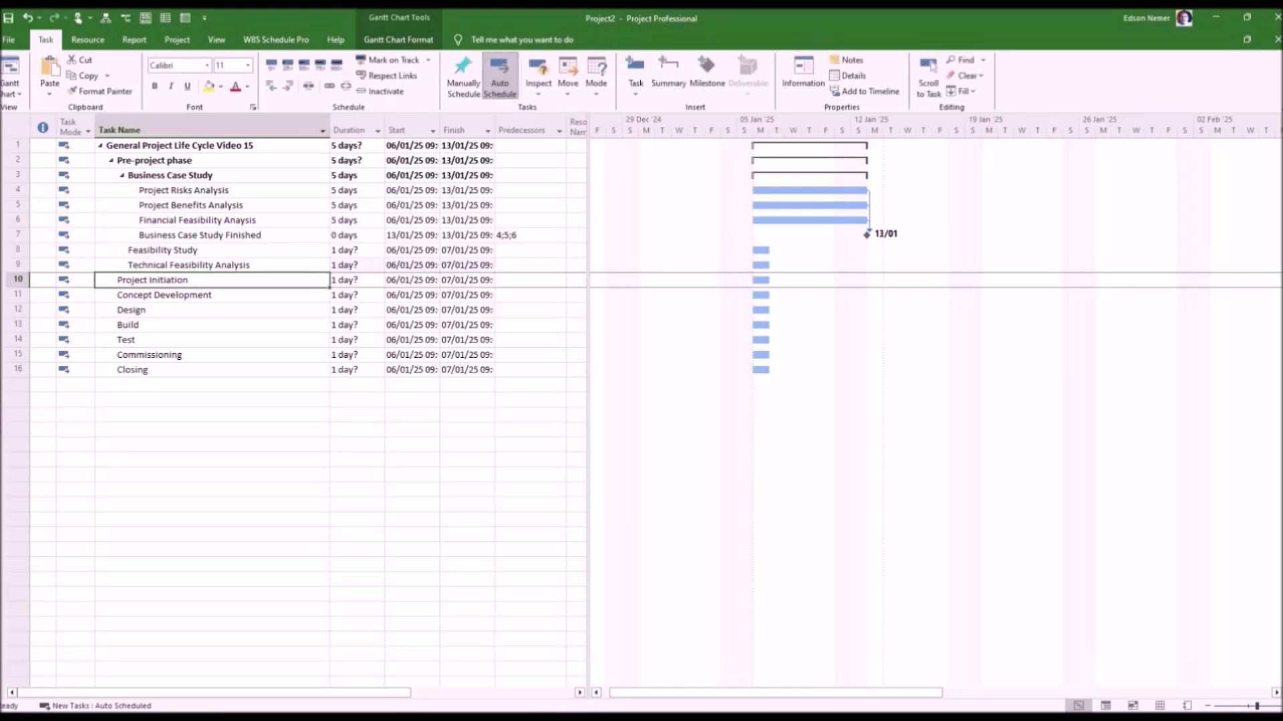
Insert the tasks "Economic Feasibility Analysis" and "Operational Feasibility Analysis" above "Project Initiation".
{"action": "key", "text": "Insert"}
{"action": "type", "text": "Econo"}
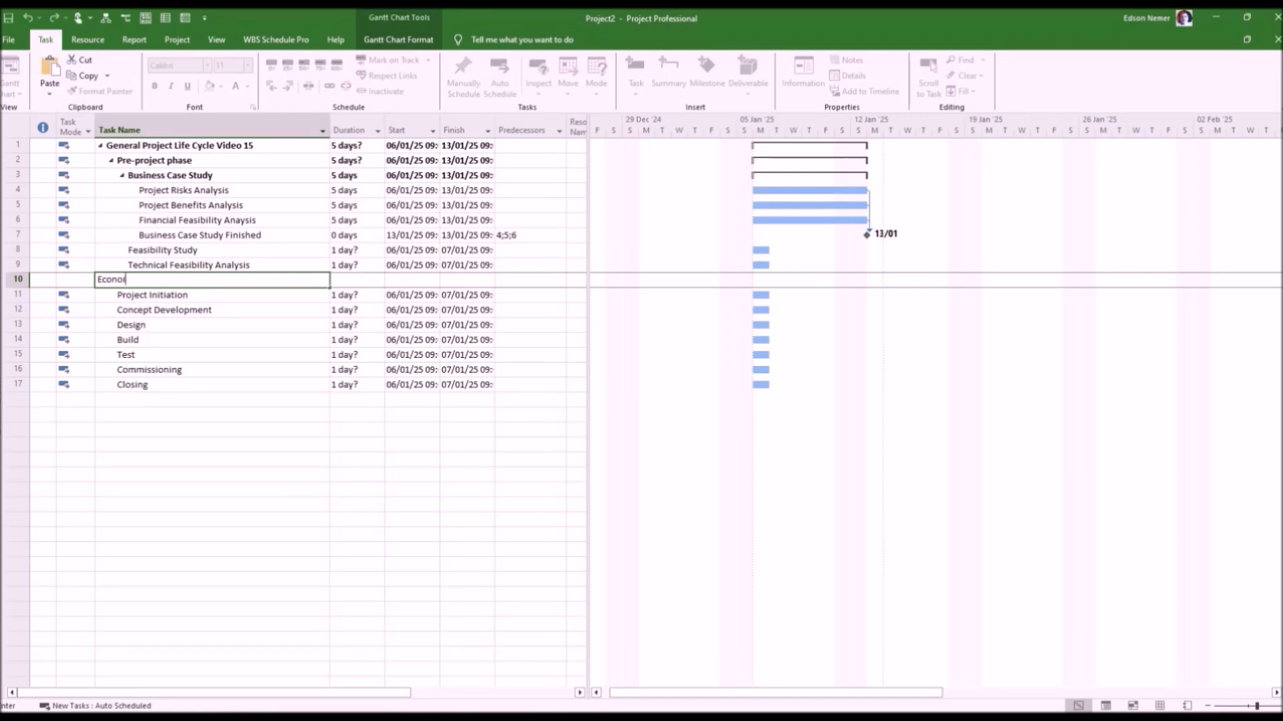
{"action": "type", "text": "mic Feasibility Analysis"}
{"action": "key", "text": "Return"}
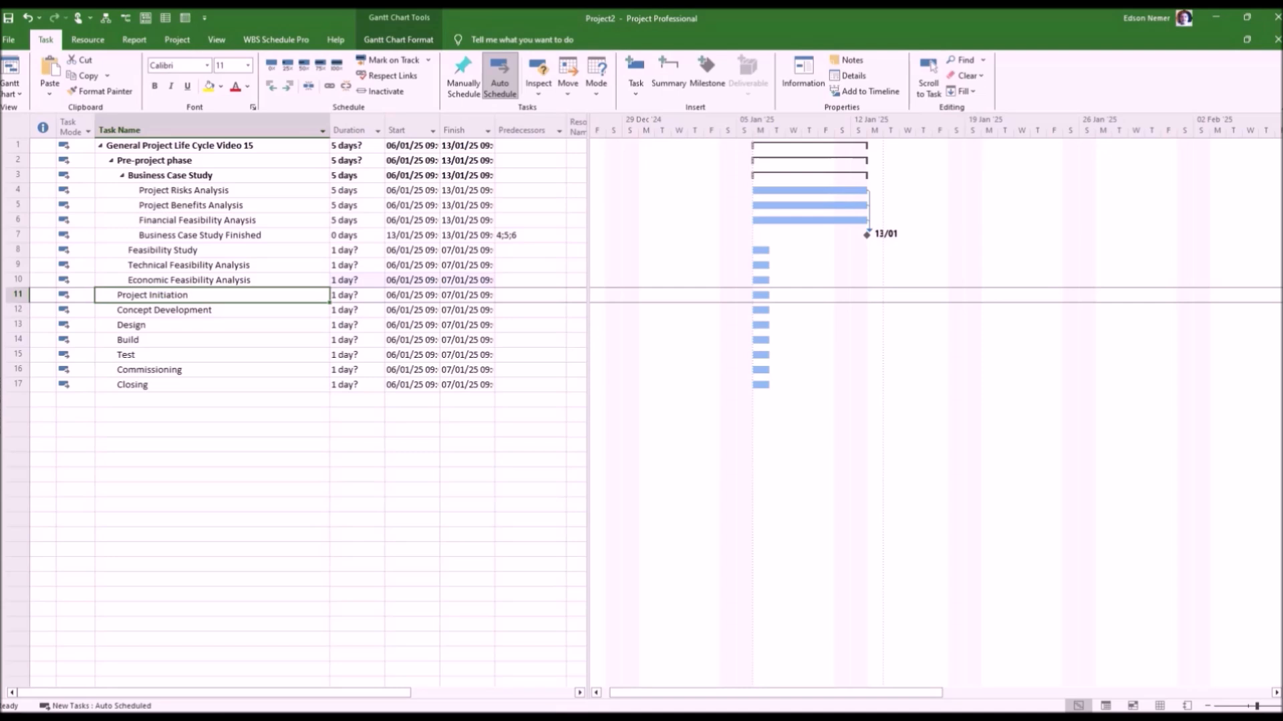
{"action": "key", "text": "Insert"}
{"action": "type", "text": "Operati"}
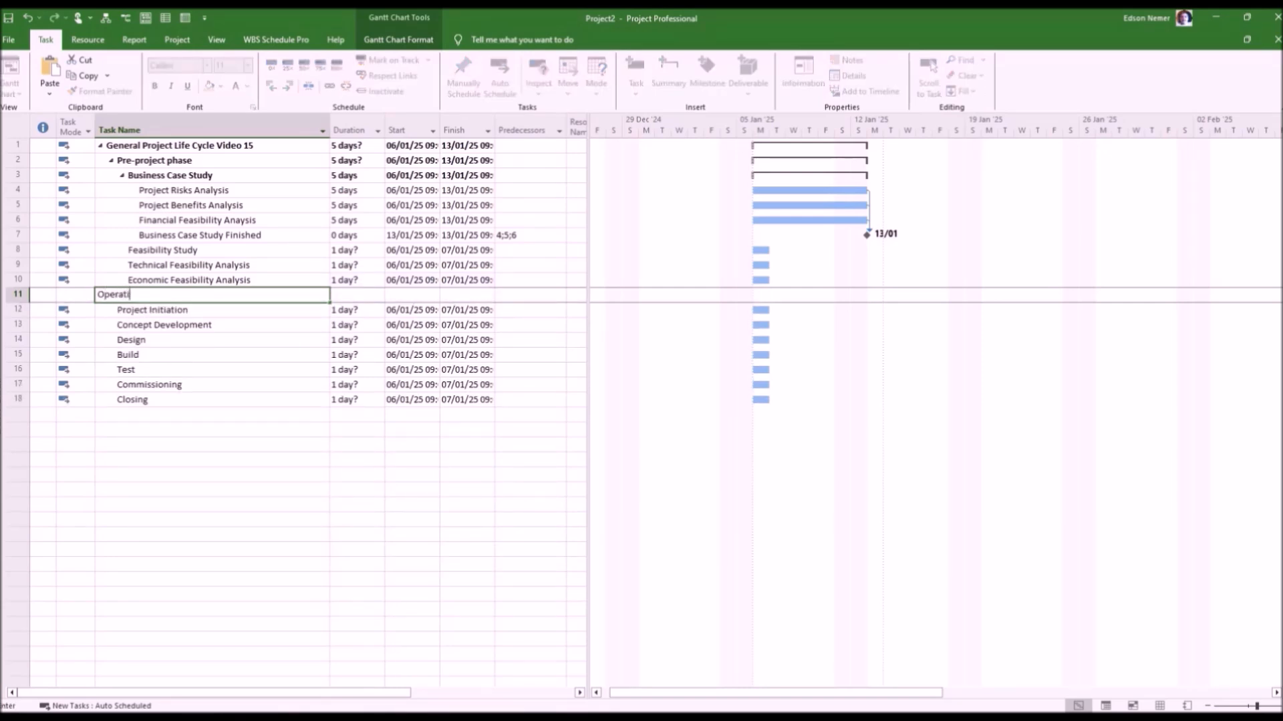
{"action": "type", "text": "onal Feasibility Analysis"}
{"action": "key", "text": "Return"}
Insert the tasks "Time Feasibility Analysis" and "Feasibility Study Finished" above "Project Initiation".
{"action": "key", "text": "Insert"}
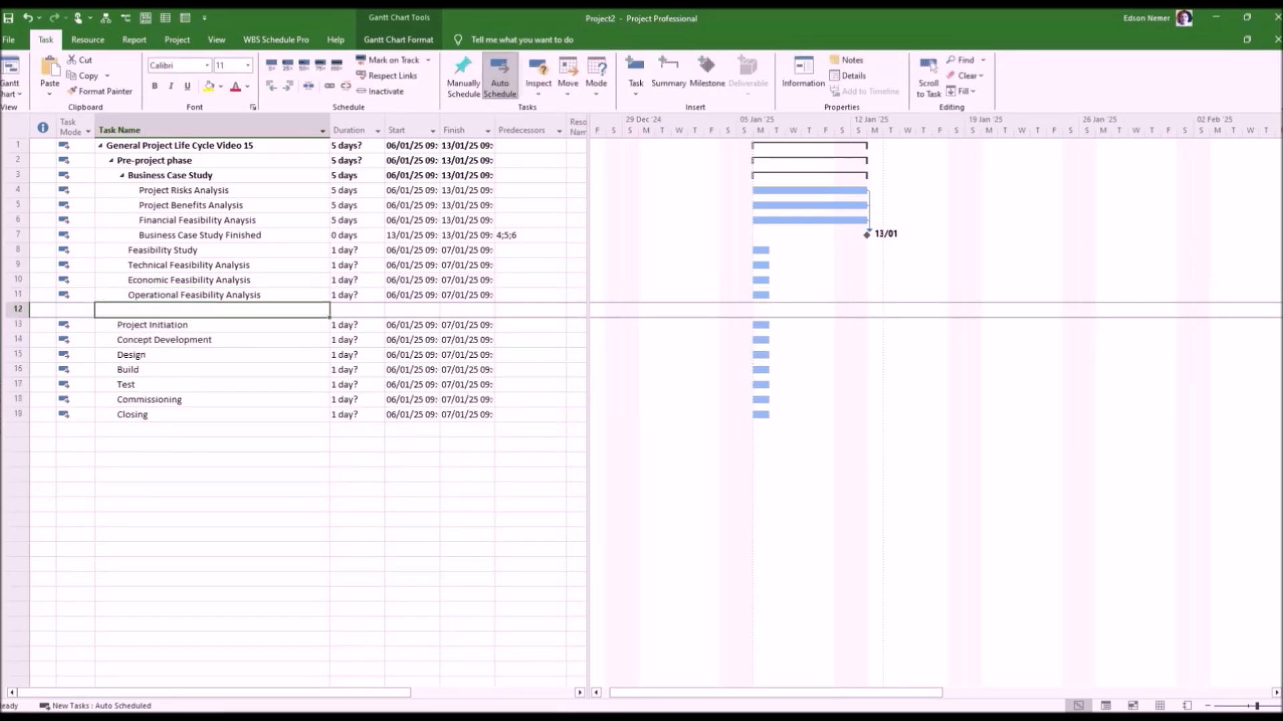
{"action": "type", "text": "Time Feasibility Analysis"}
{"action": "key", "text": "Return"}
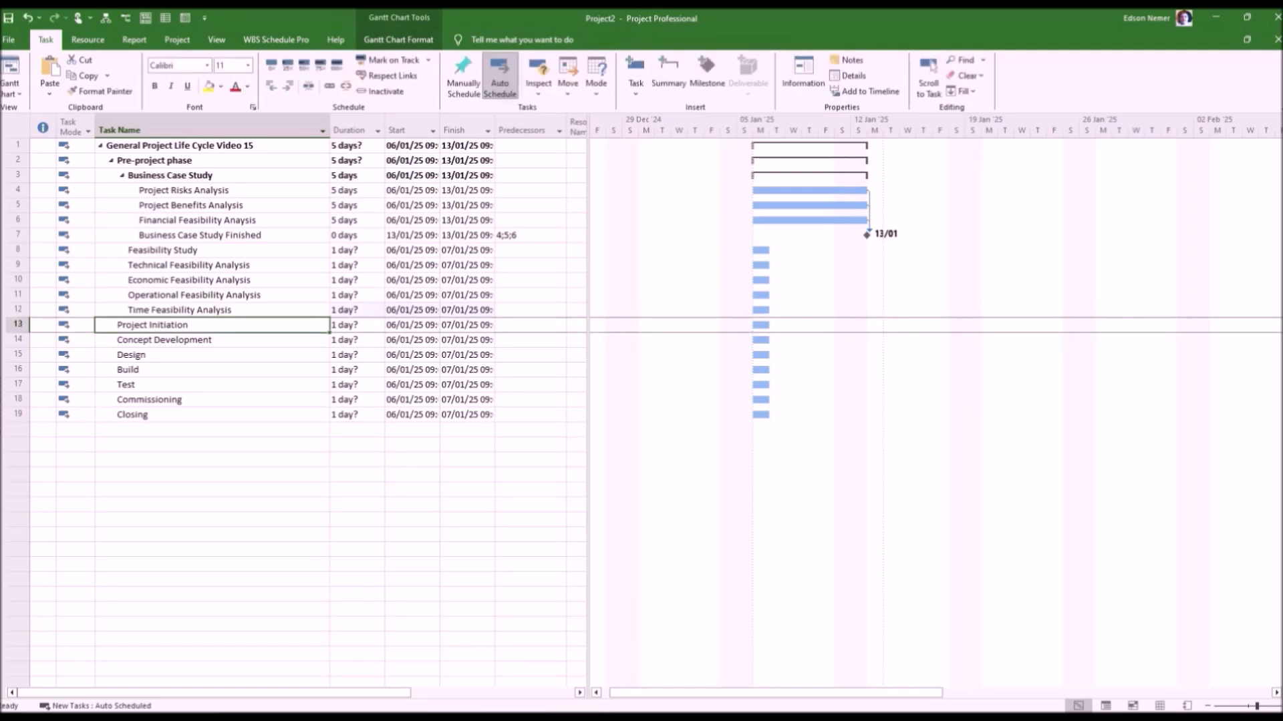
{"action": "key", "text": "Insert"}
{"action": "type", "text": "Feasibility Study Finished"}
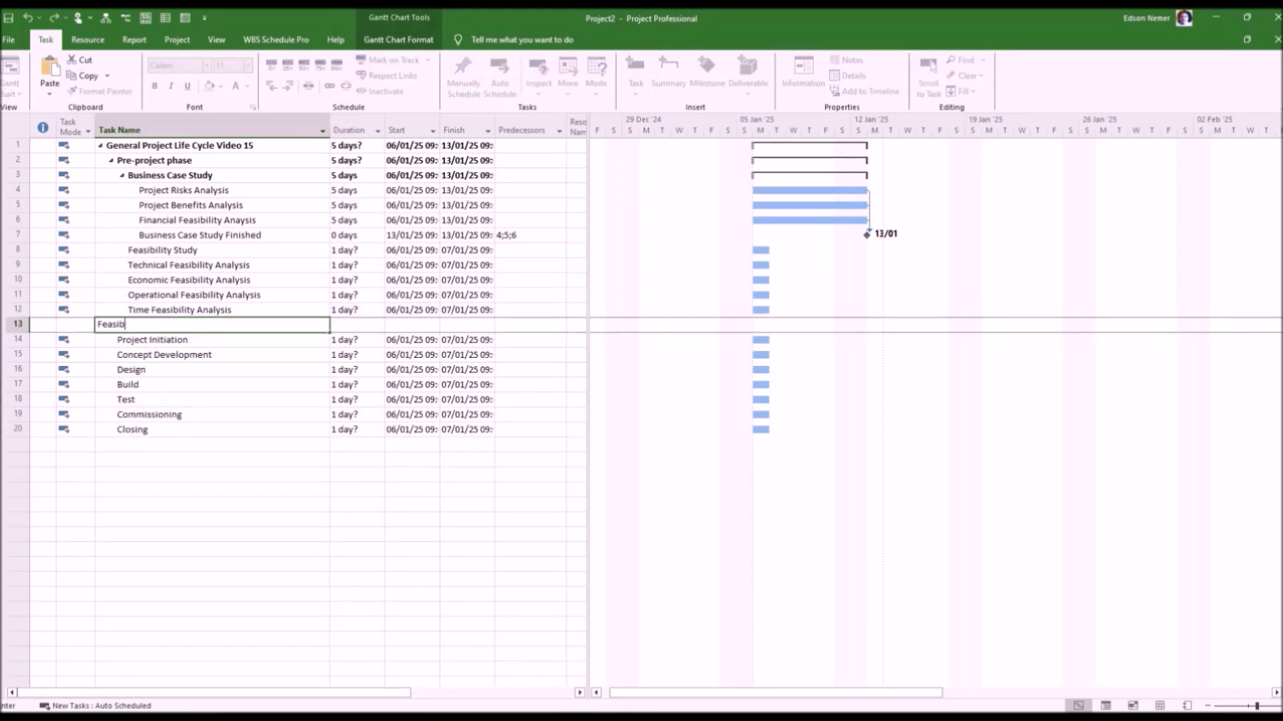
{"action": "key", "text": "Return"}
Nest tasks 9 to 13 under "Feasibility Study" and set the duration of "Feasibility Study Finished" to 0 days.
{"action": "left_click_drag", "start_coordinate": [18, 264], "coordinate": [18, 324]}
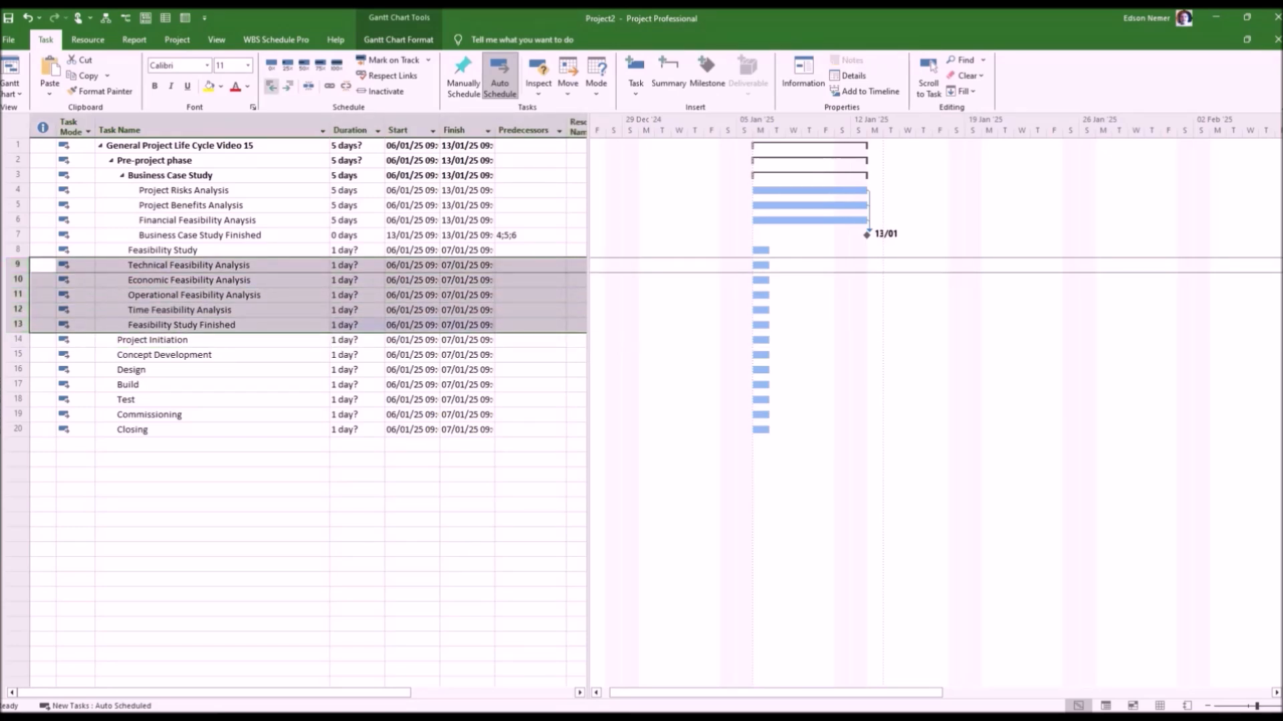
{"action": "left_click", "coordinate": [288, 86]}
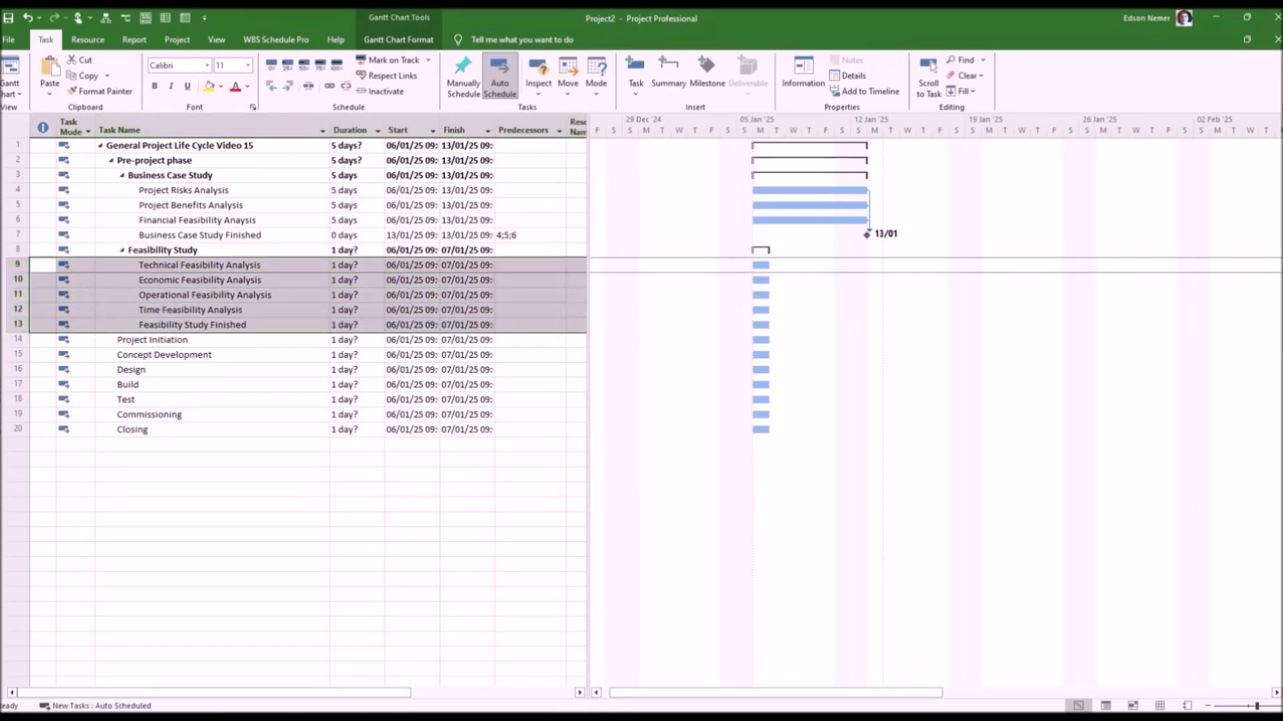
{"action": "left_click", "coordinate": [356, 325]}
{"action": "type", "text": "0"}
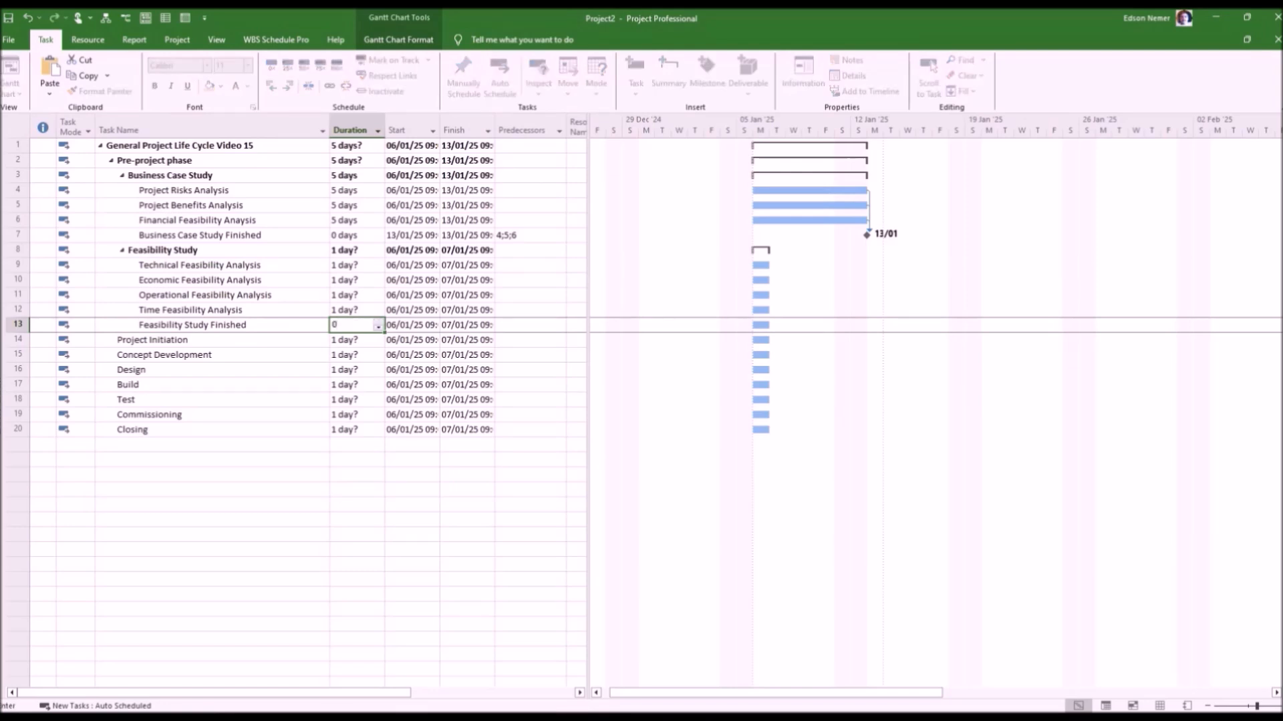
Set the durations of the technical, economic, operational and time feasibility analysis tasks to 5 days each.
{"action": "left_click", "coordinate": [352, 265]}
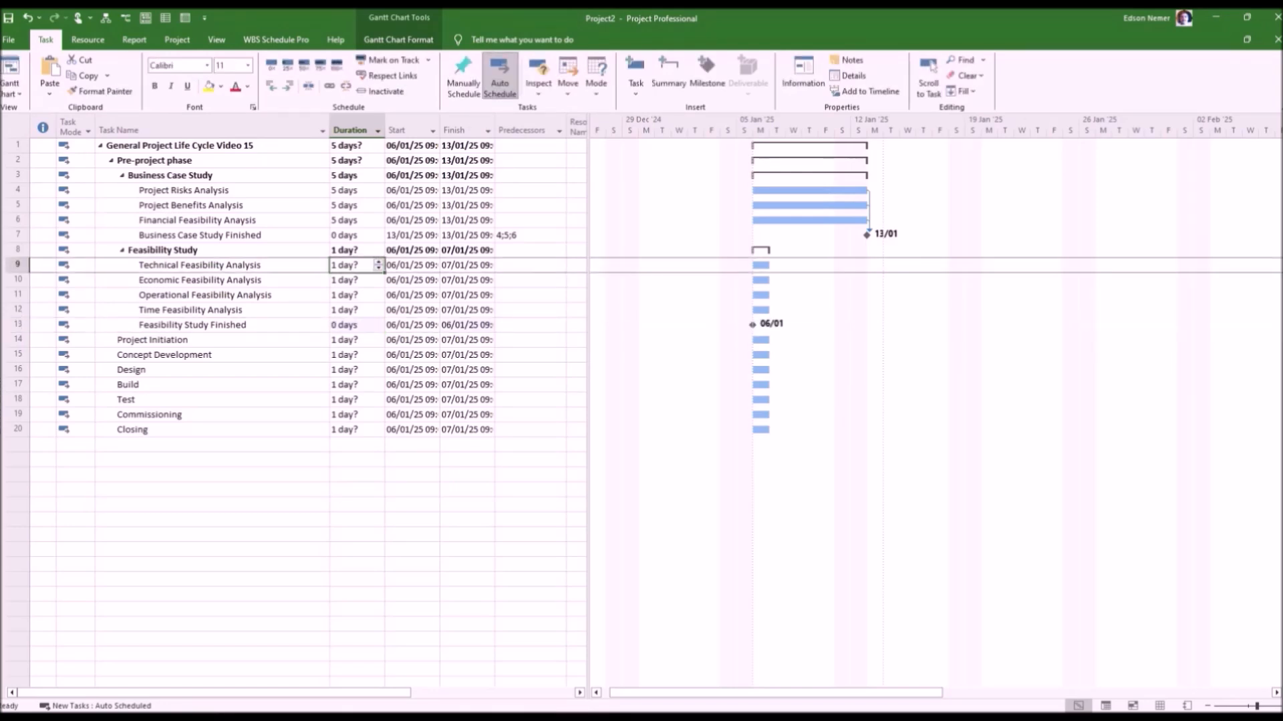
{"action": "type", "text": "5"}
{"action": "key", "text": "Return"}
{"action": "type", "text": "5"}
{"action": "key", "text": "Return"}
{"action": "key", "text": "Down"}
{"action": "key", "text": "Down"}
{"action": "key", "text": "Up"}
{"action": "key", "text": "Up"}
{"action": "type", "text": "5"}
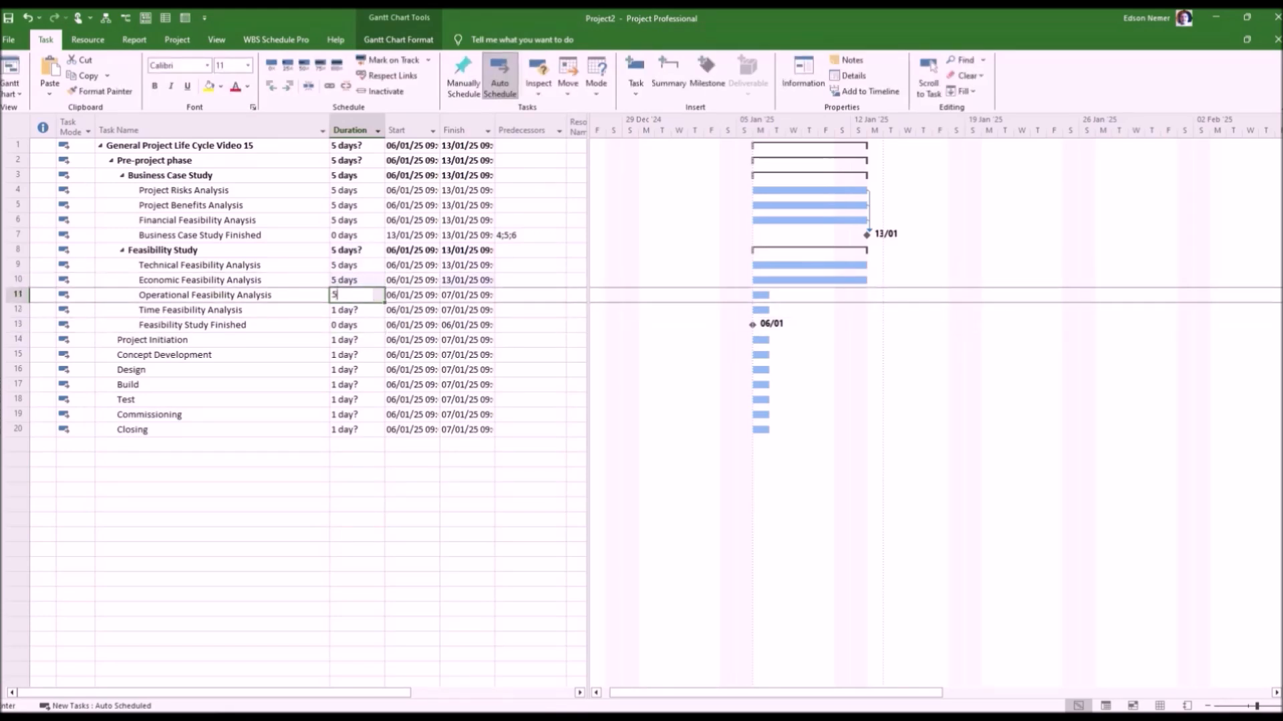
{"action": "key", "text": "Return"}
{"action": "type", "text": "5"}
{"action": "key", "text": "Return"}
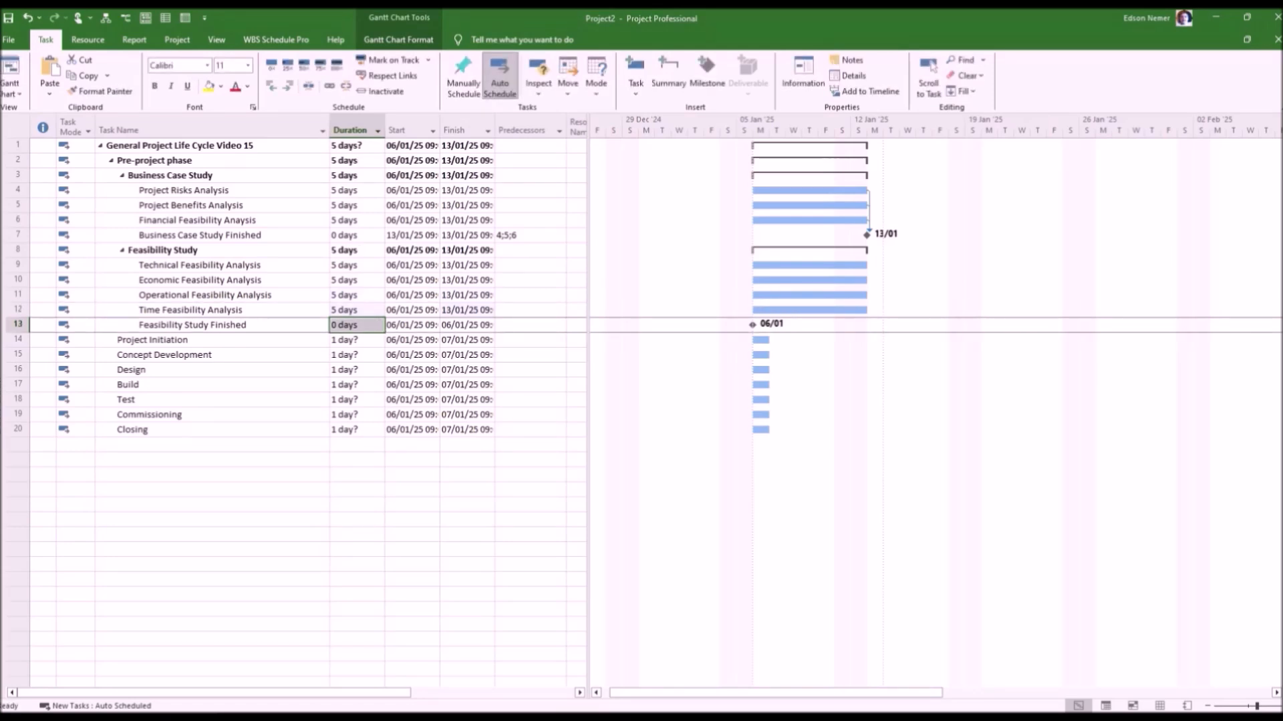
Set task 7 as the predecessor of each of the four analysis subtasks under "Feasibility Study".
{"action": "left_click", "coordinate": [527, 265]}
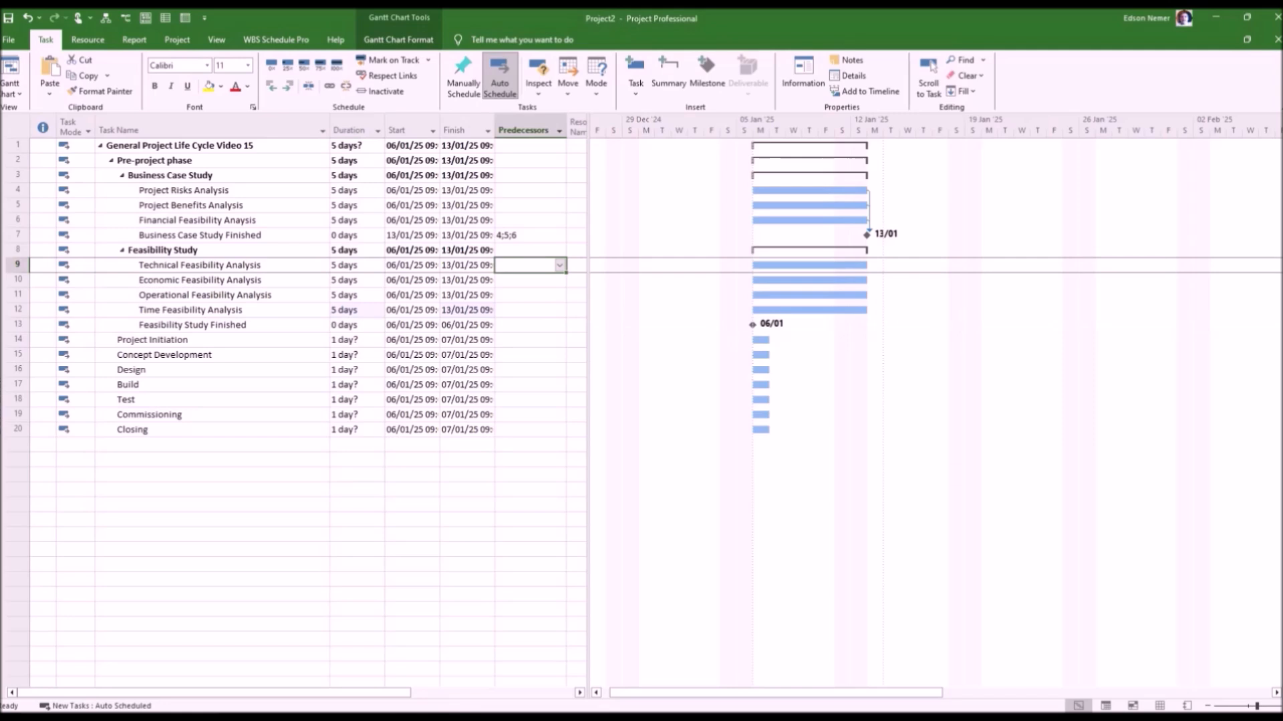
{"action": "left_click", "coordinate": [526, 265]}
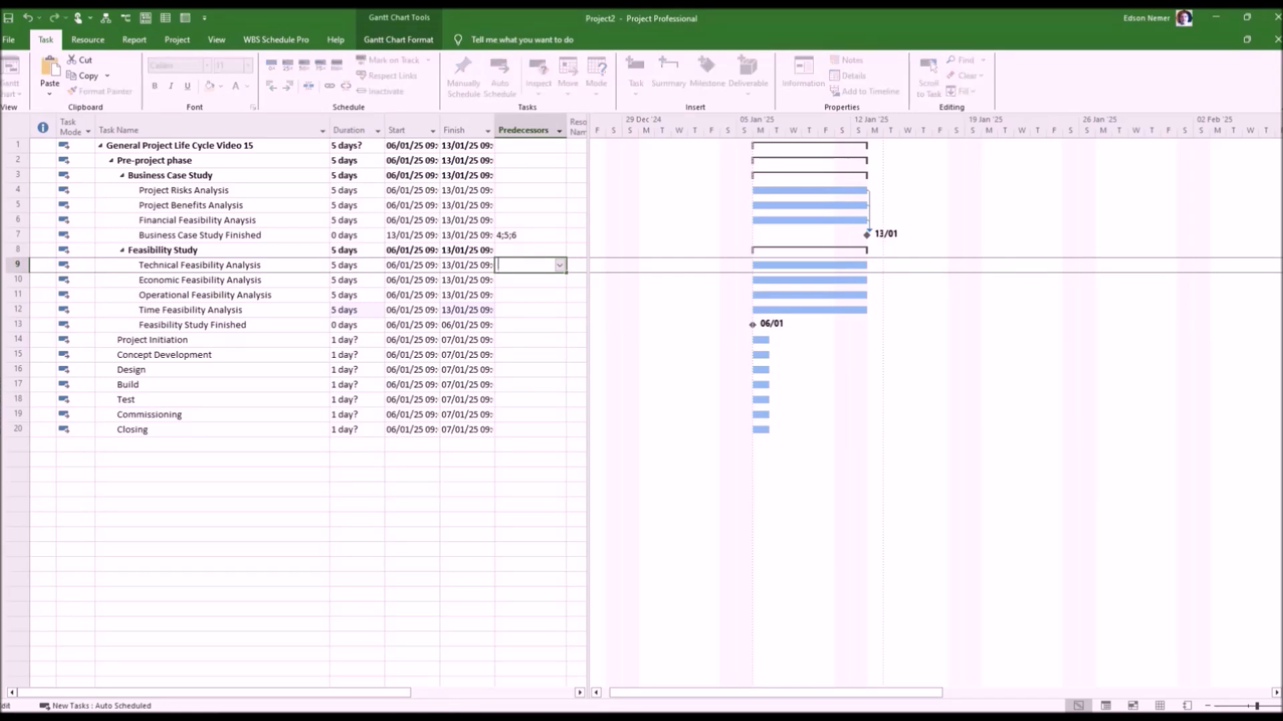
{"action": "type", "text": "7"}
{"action": "key", "text": "Return"}
{"action": "type", "text": "7"}
{"action": "key", "text": "Return"}
{"action": "type", "text": "7"}
{"action": "key", "text": "Return"}
{"action": "type", "text": "7"}
{"action": "key", "text": "Return"}
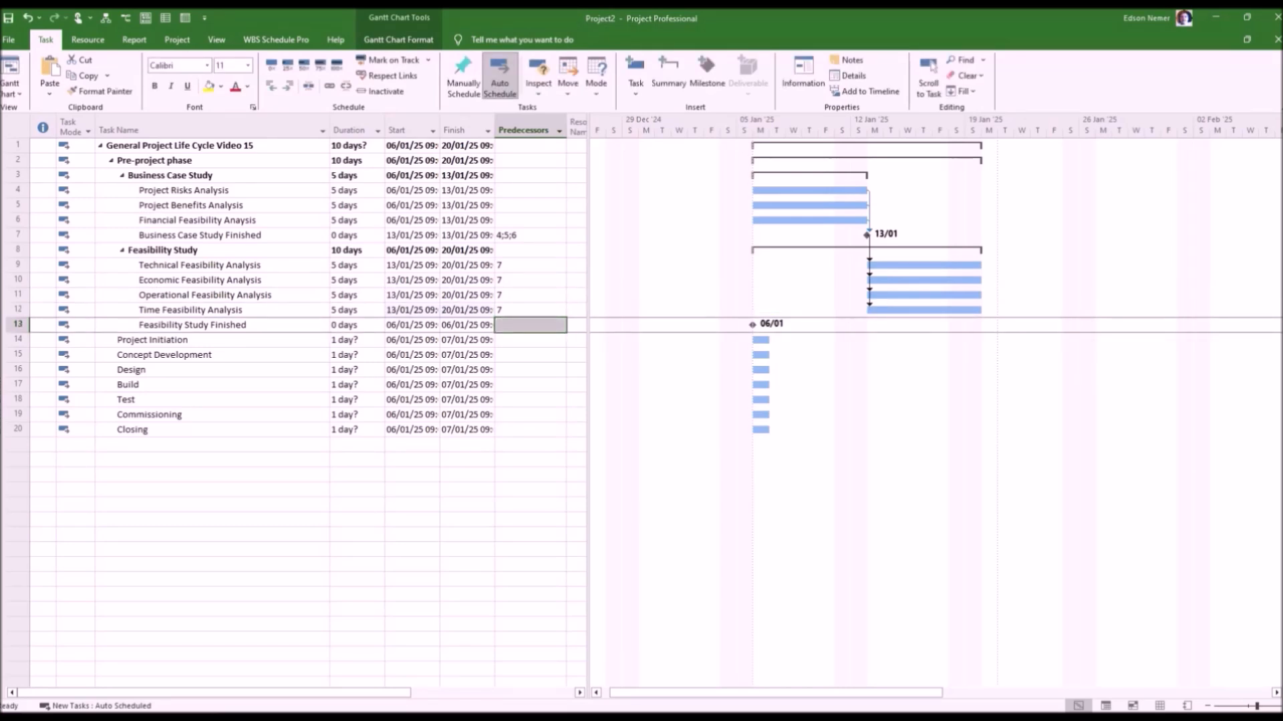
Set tasks 9, 10, 11 and 12 as predecessors of "Feasibility Study Finished".
{"action": "type", "text": "9"}
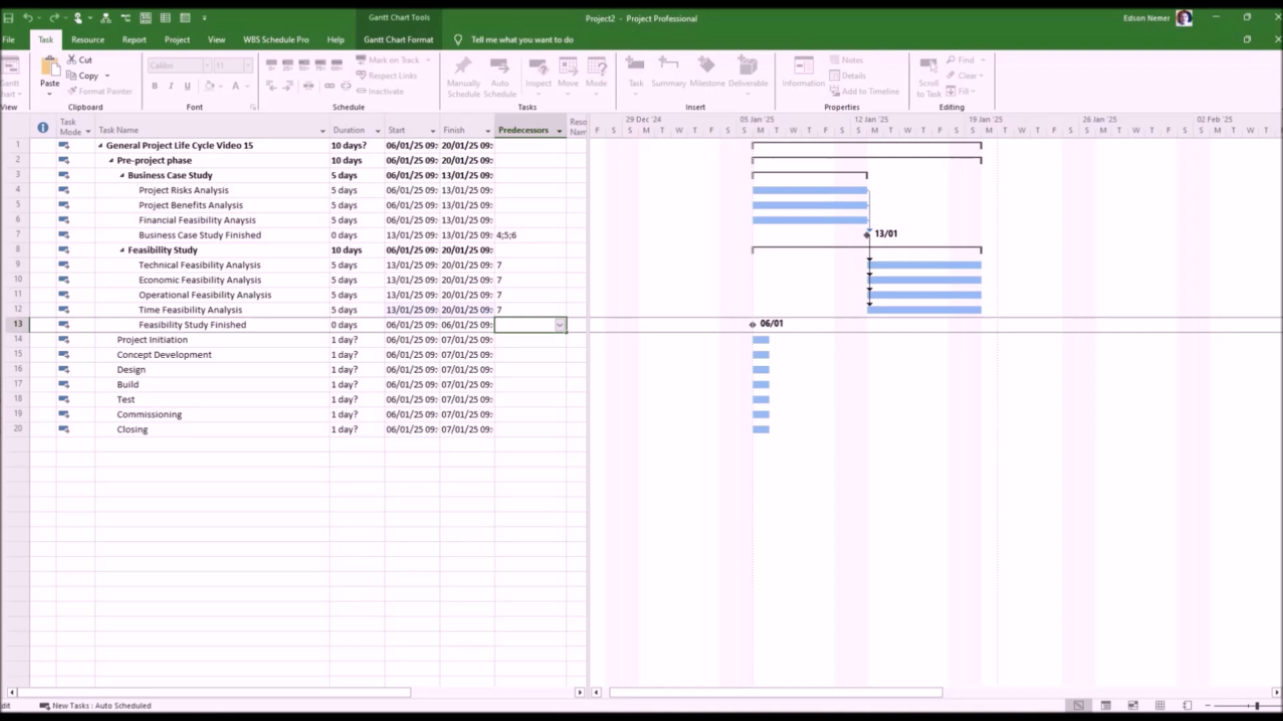
{"action": "type", "text": ";10;11;12"}
{"action": "key", "text": "Return"}
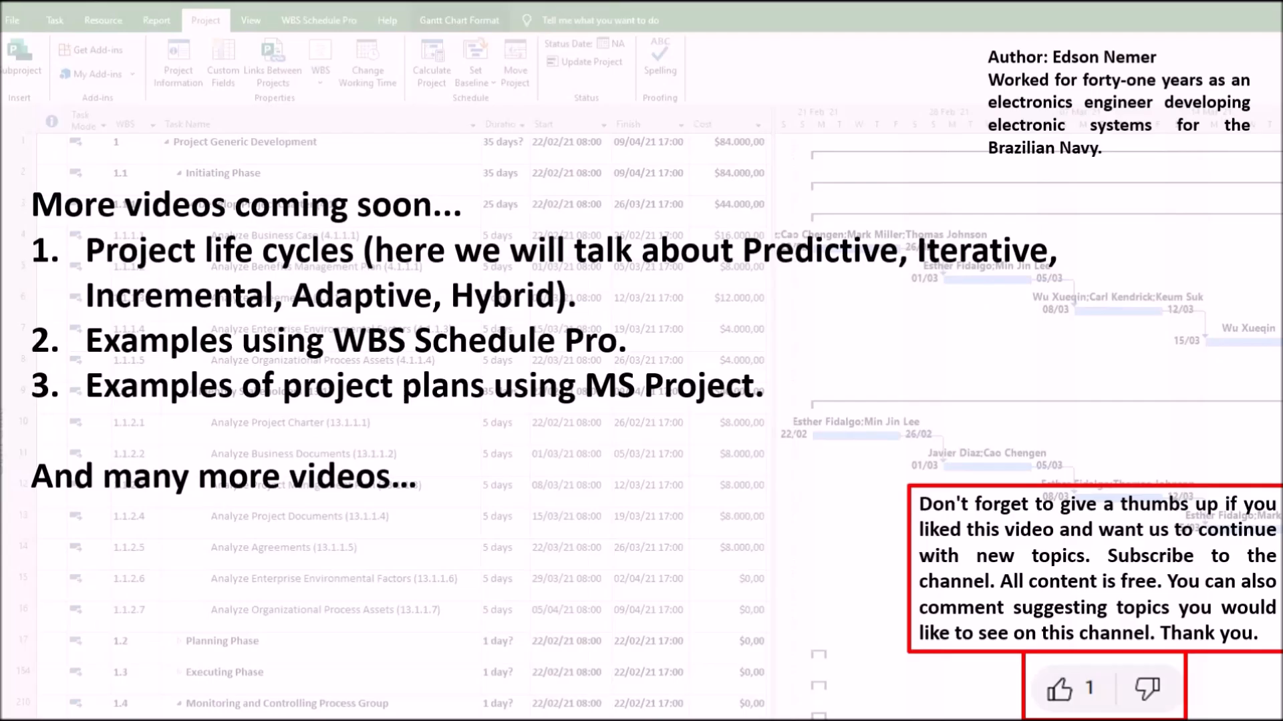